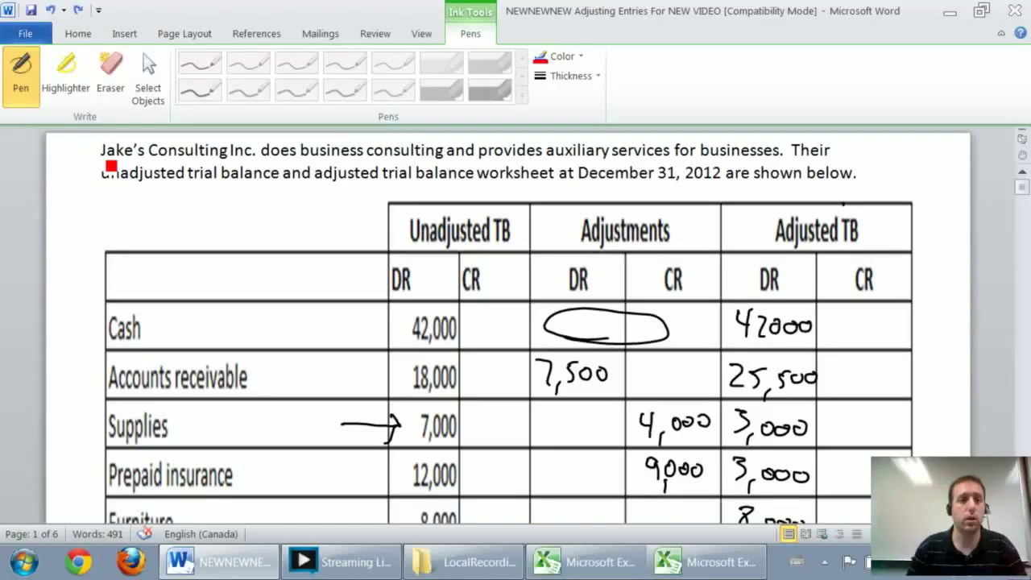
Circle the Dividends account and the Consulting and Auxiliary revenue accounts in red ink on the trial balance
scroll(174, 168, "down", 20)
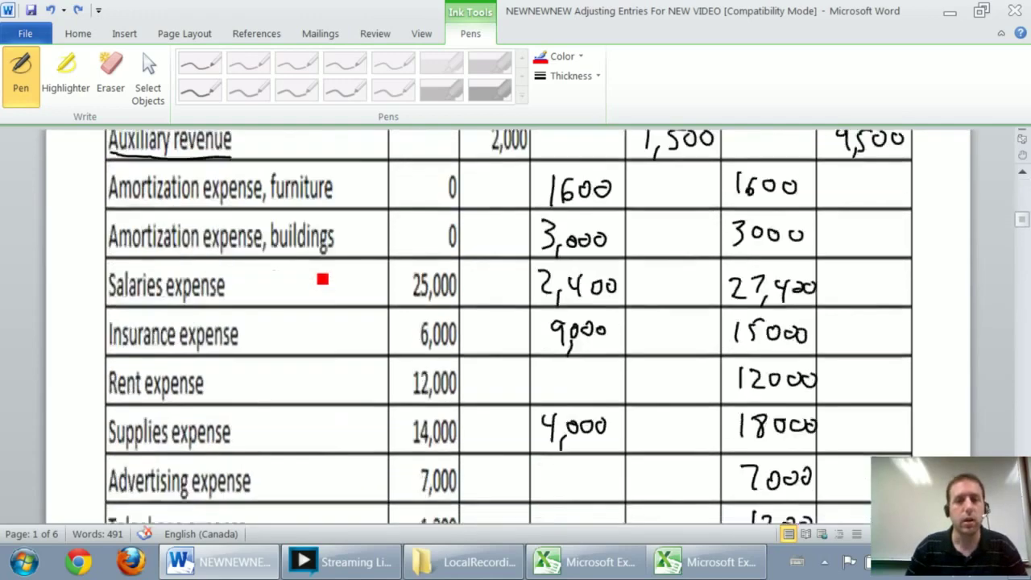
scroll(403, 298, "up", 1)
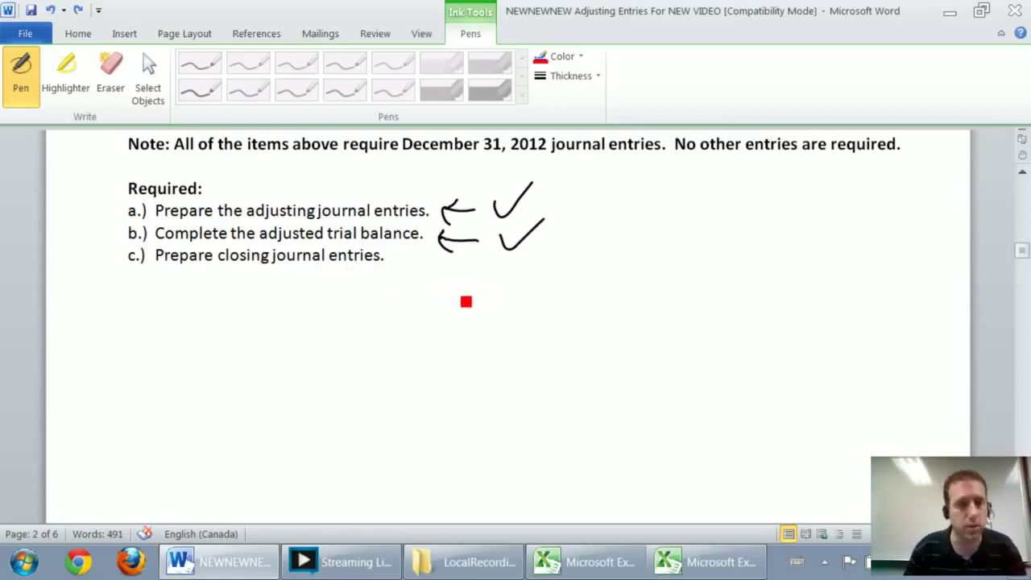
scroll(466, 302, "up", 20)
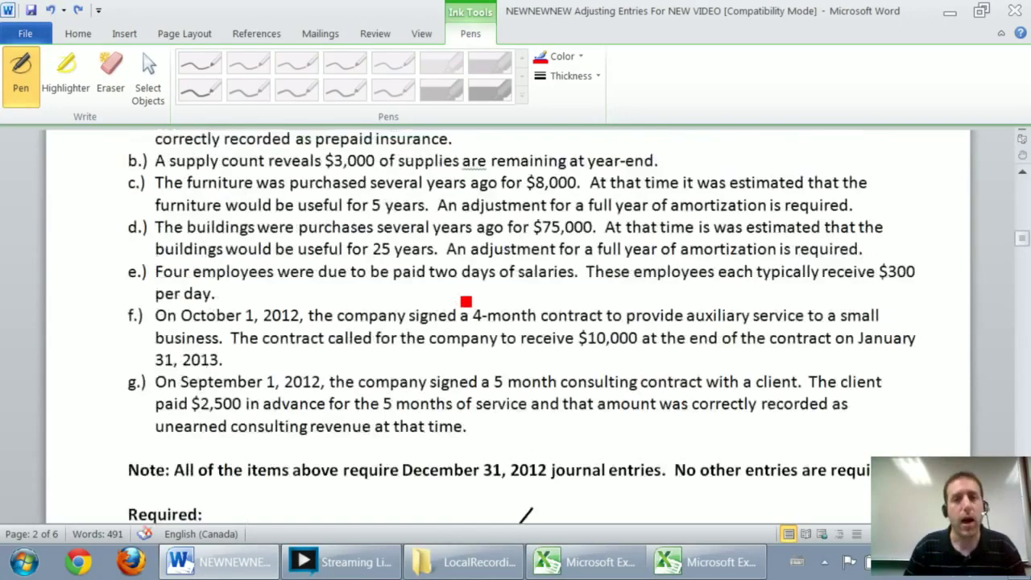
scroll(465, 301, "up", 12)
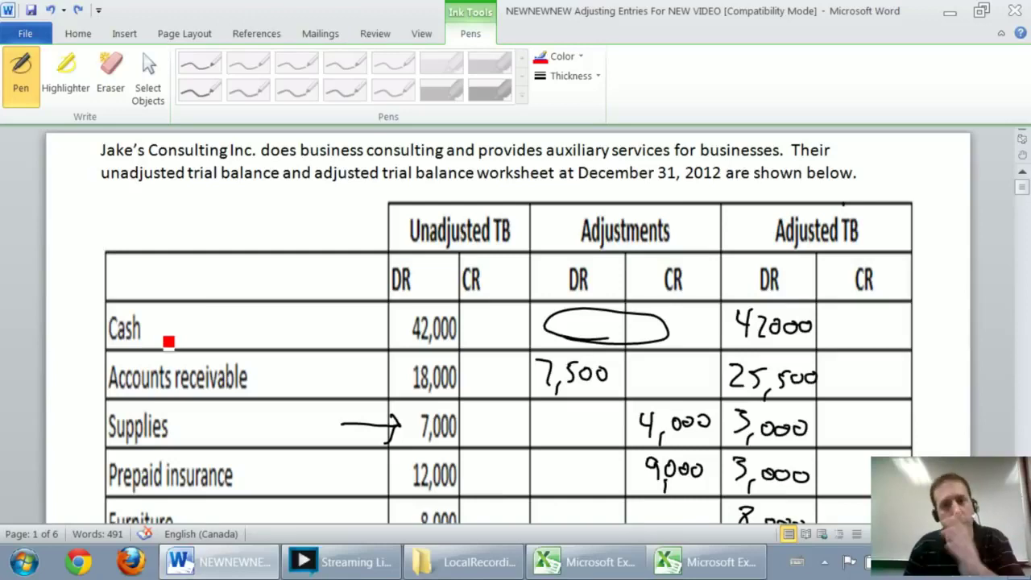
scroll(169, 341, "down", 10)
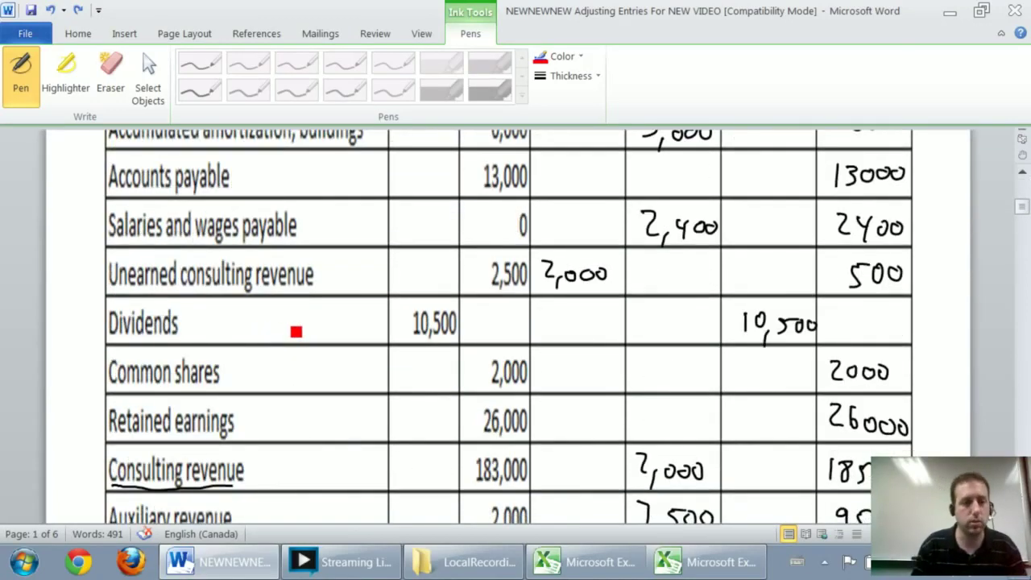
mouse_move(134, 343)
left_mouse_down()
mouse_move(102, 341)
mouse_move(197, 335)
mouse_move(133, 343)
left_mouse_up()
scroll(118, 358, "down", 5)
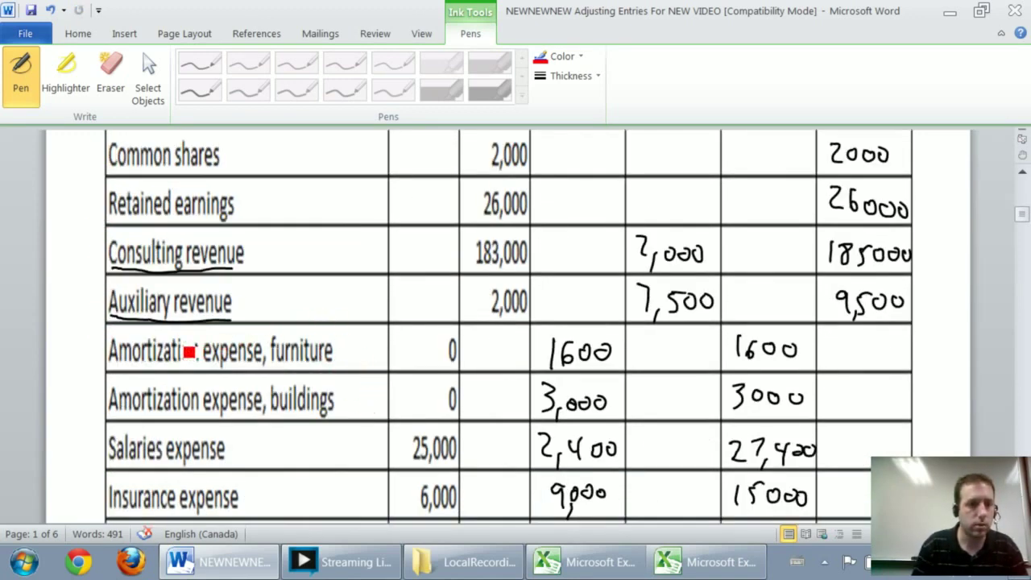
mouse_move(149, 340)
left_mouse_down()
mouse_move(92, 265)
mouse_move(246, 239)
mouse_move(152, 339)
left_mouse_up()
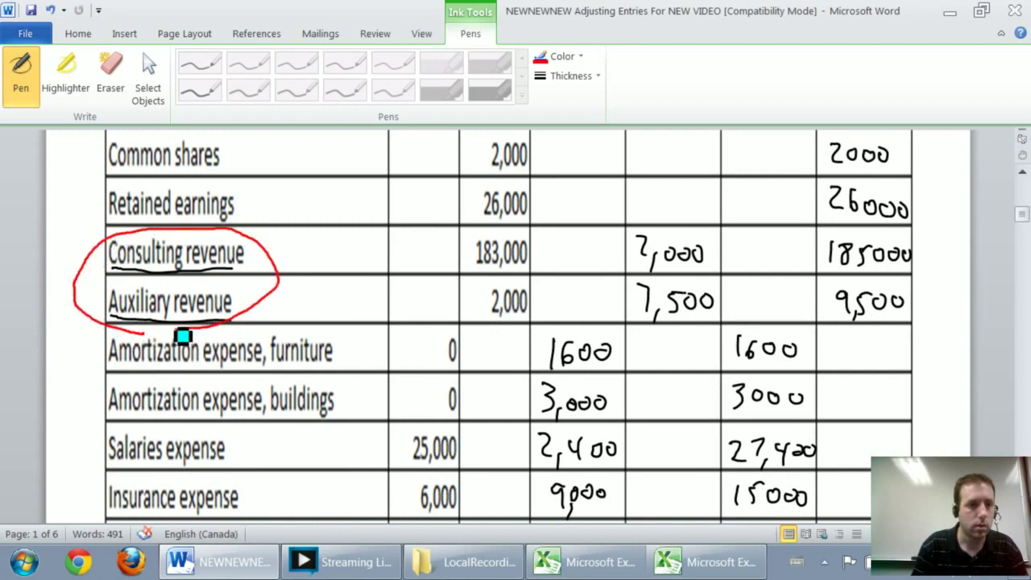
Draw a red ink loop around all expense accounts, from Amortization expense, furniture down to Telephone expense
scroll(119, 324, "down", 5)
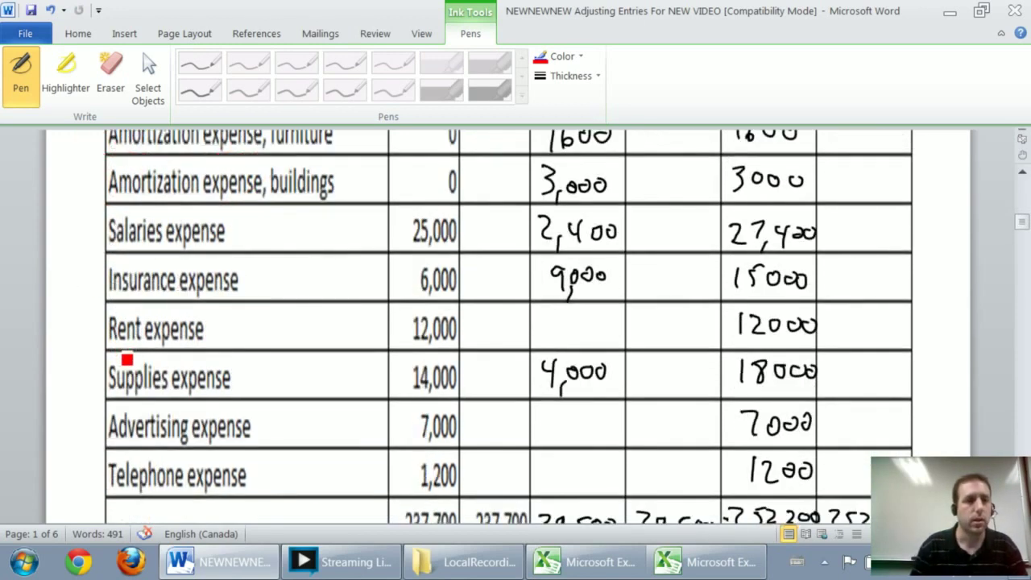
scroll(127, 359, "up", 1)
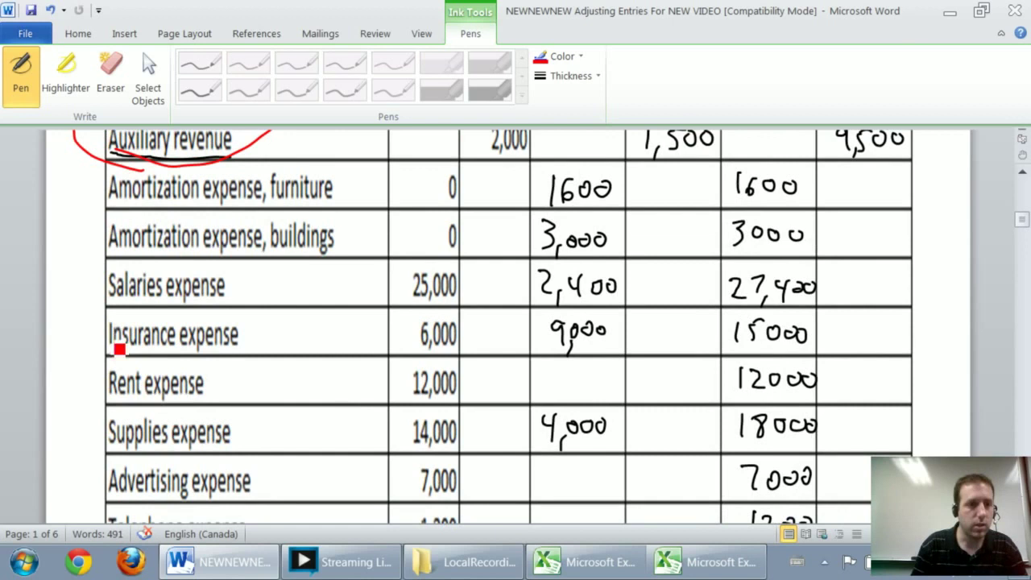
mouse_move(102, 343)
left_mouse_down()
mouse_move(74, 216)
mouse_move(184, 167)
mouse_move(382, 186)
mouse_move(384, 387)
mouse_move(369, 520)
left_mouse_up()
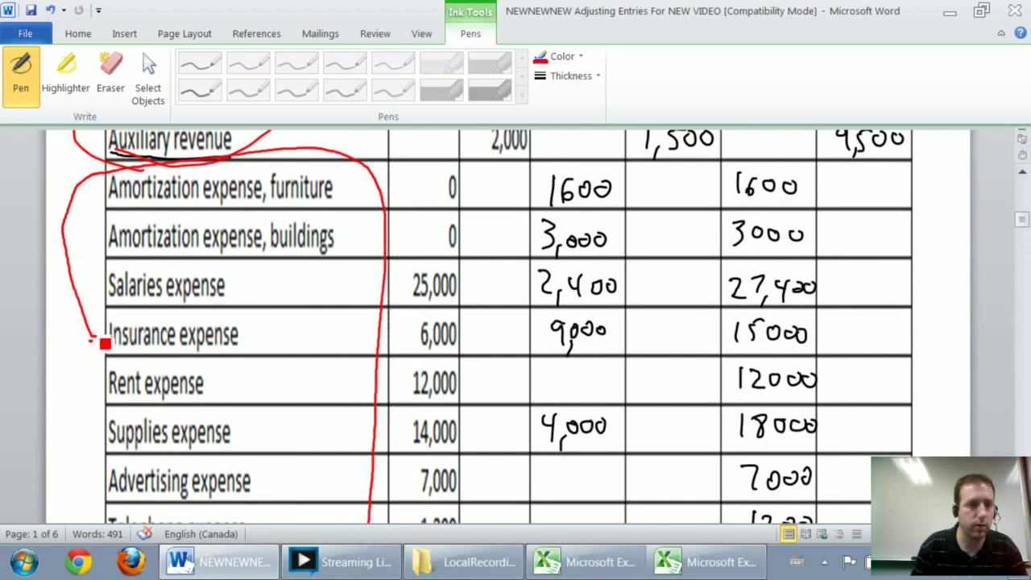
left_click_drag(95, 338, 95, 530)
scroll(97, 530, "down", 3)
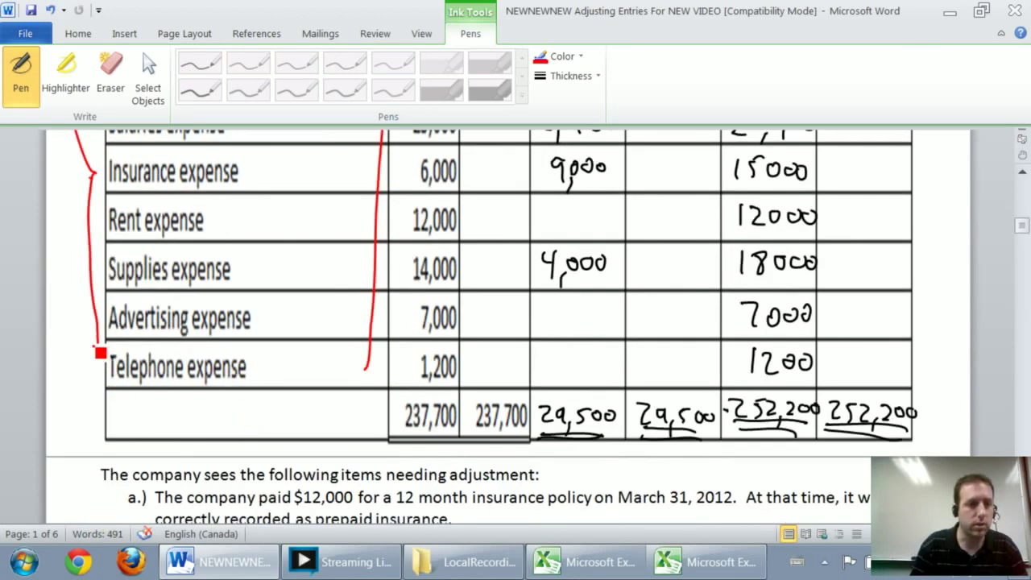
mouse_move(104, 355)
left_mouse_down()
mouse_move(193, 424)
mouse_move(354, 414)
mouse_move(361, 363)
left_mouse_up()
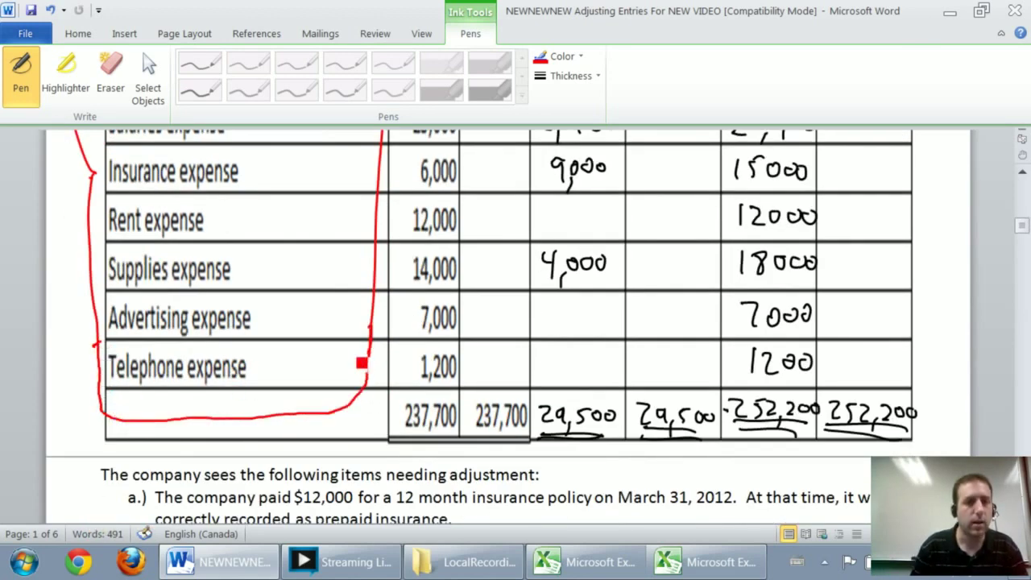
Switch to the Book2 workbook in Excel and circle Dividends and the two revenue accounts in red ink
scroll(362, 361, "up", 10)
scroll(357, 362, "down", 2)
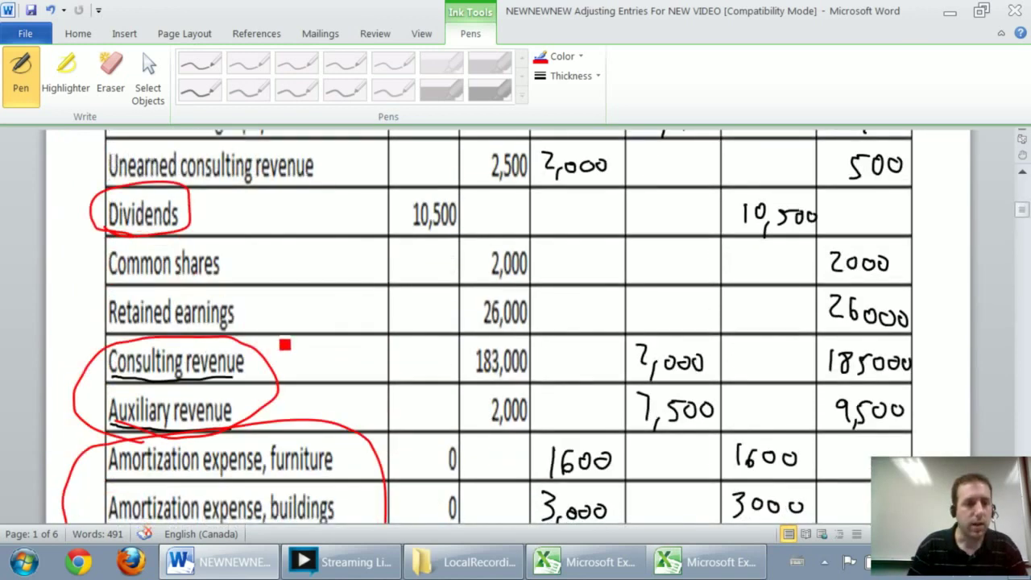
scroll(263, 389, "down", 1)
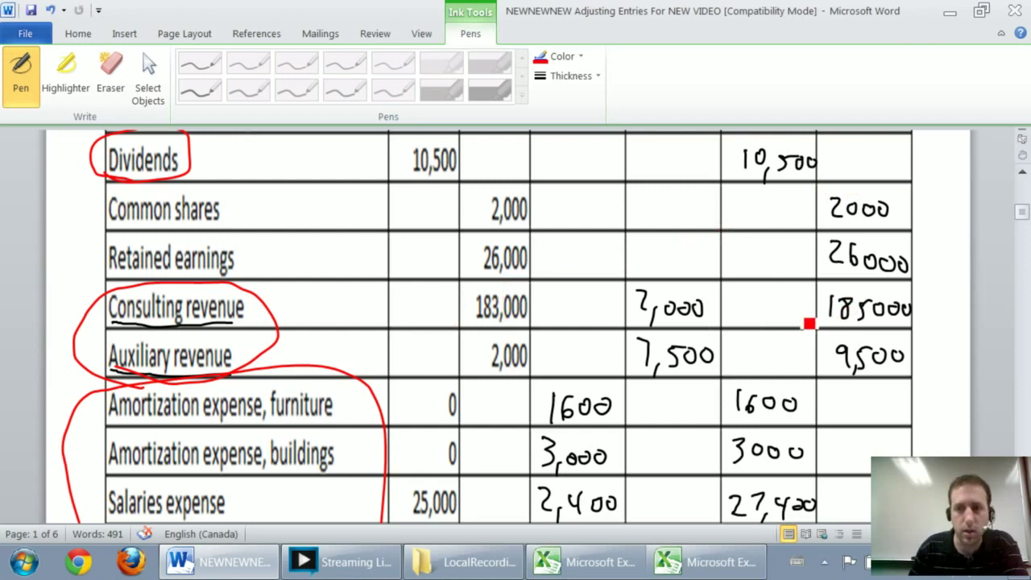
scroll(772, 393, "down", 1)
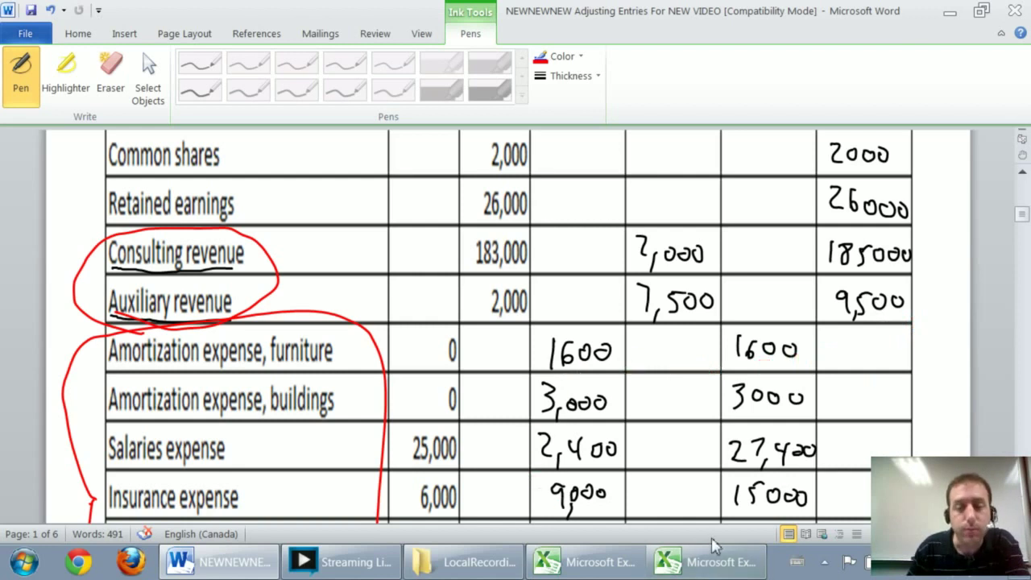
left_click(724, 570)
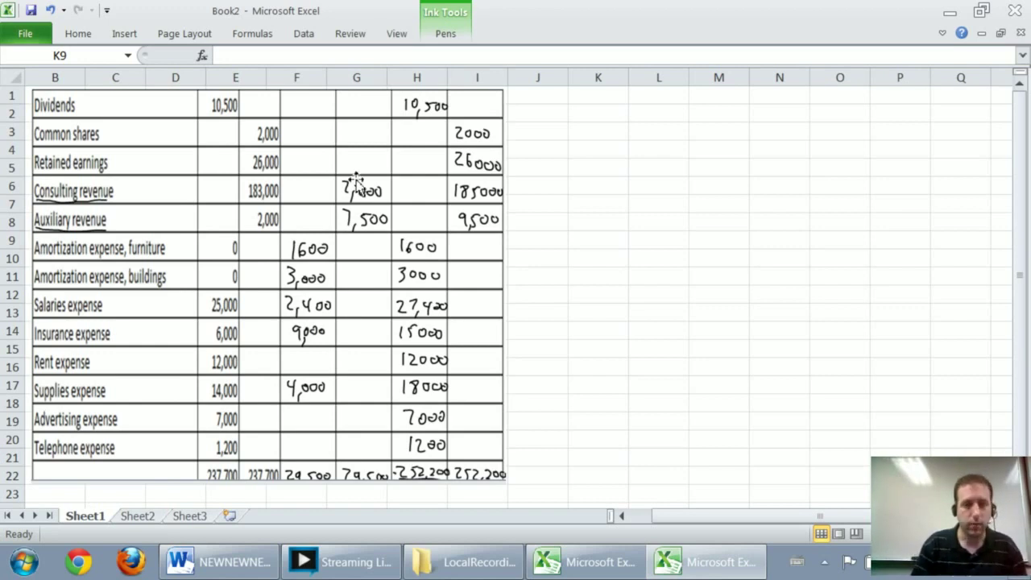
double_click(441, 21)
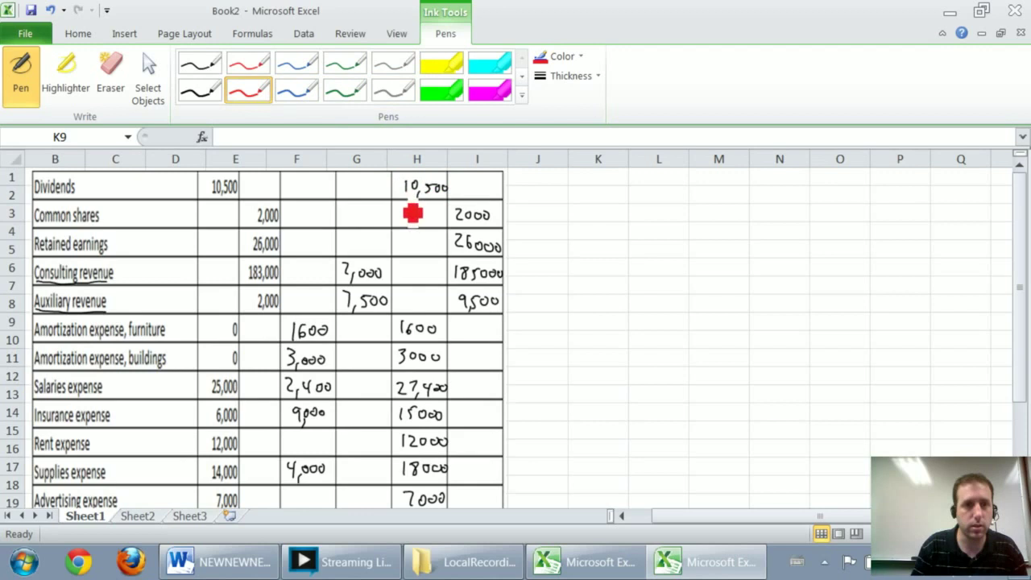
mouse_move(96, 201)
left_mouse_down()
mouse_move(46, 207)
mouse_move(77, 208)
left_mouse_up()
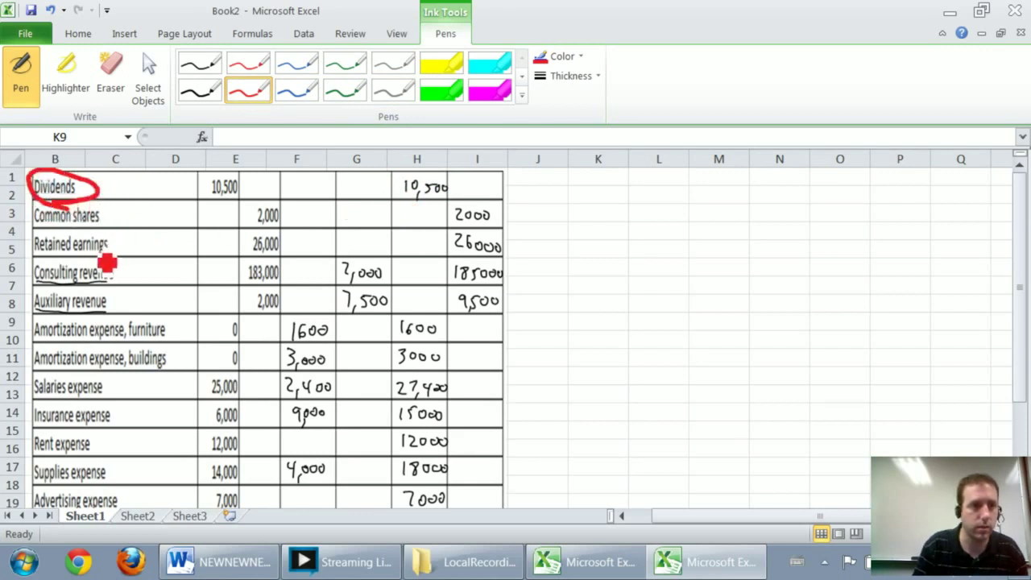
mouse_move(61, 323)
left_mouse_down()
mouse_move(133, 299)
mouse_move(44, 312)
left_mouse_up()
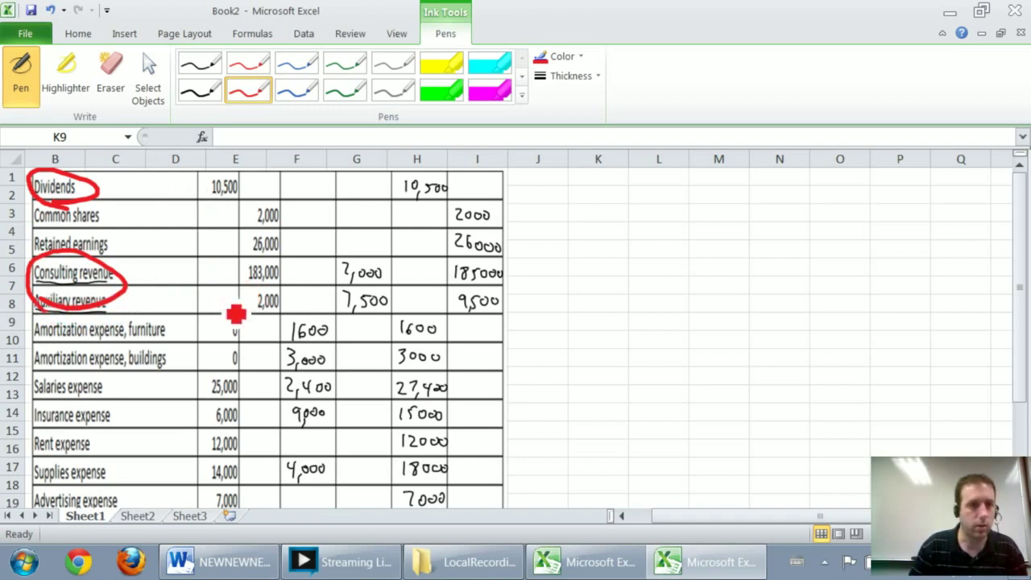
Outline the expense accounts in red ink on the worksheet picture and stop inking
left_click(609, 315)
scroll(1019, 289, "down", 1)
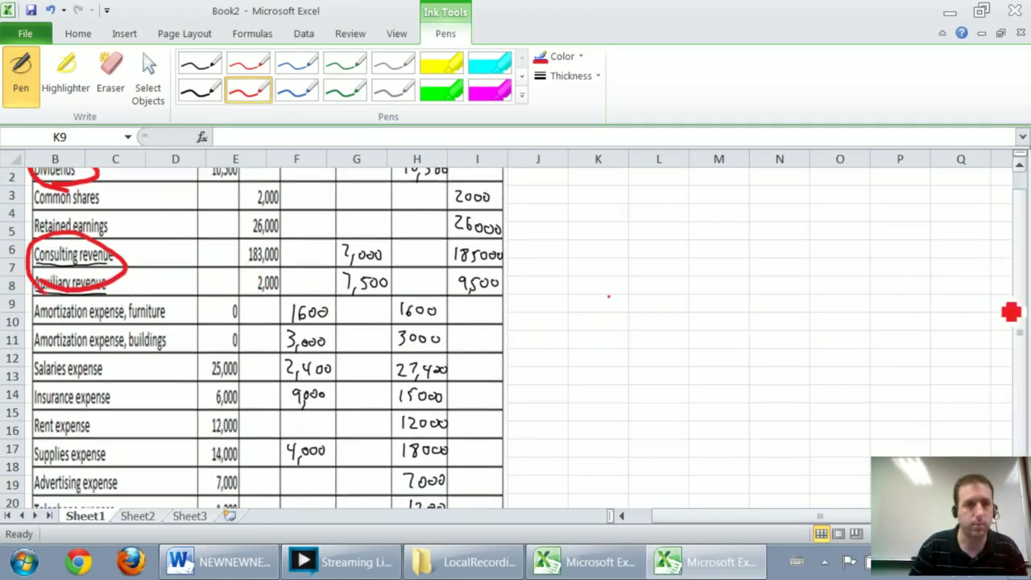
left_click_drag(1000, 300, 1000, 322)
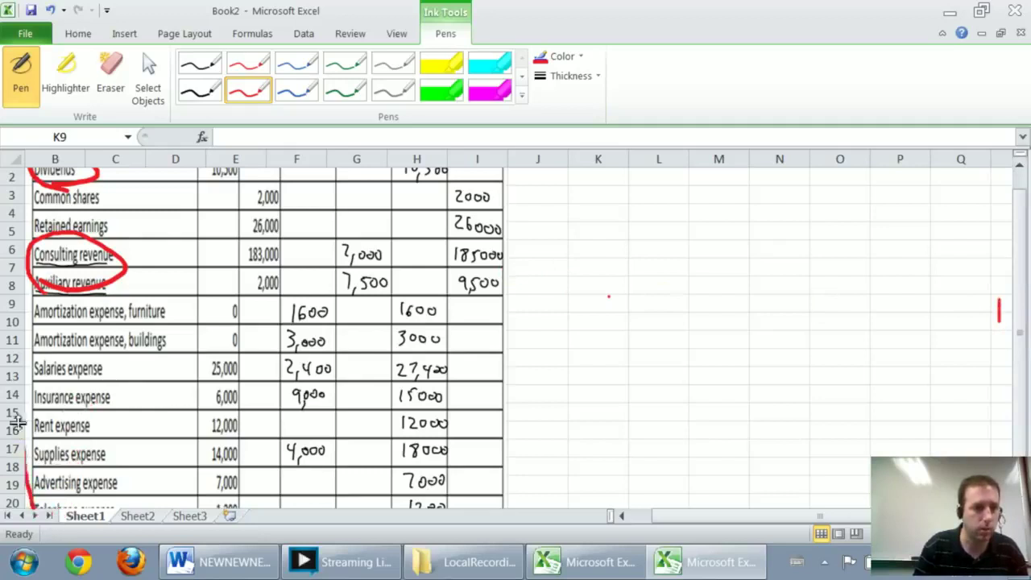
mouse_move(30, 506)
left_mouse_down()
mouse_move(34, 311)
mouse_move(140, 302)
mouse_move(201, 382)
mouse_move(198, 504)
left_mouse_up()
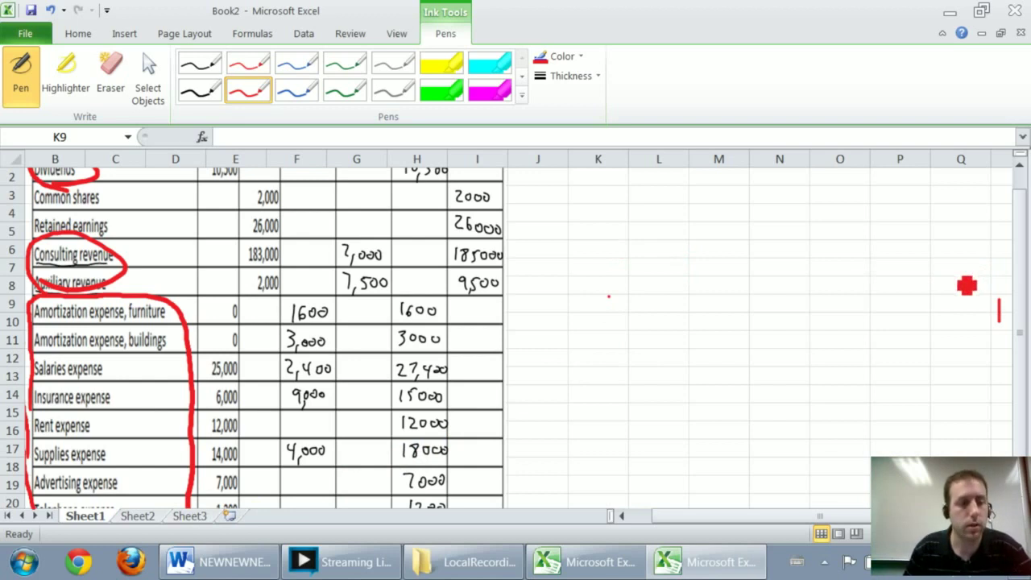
key("Escape")
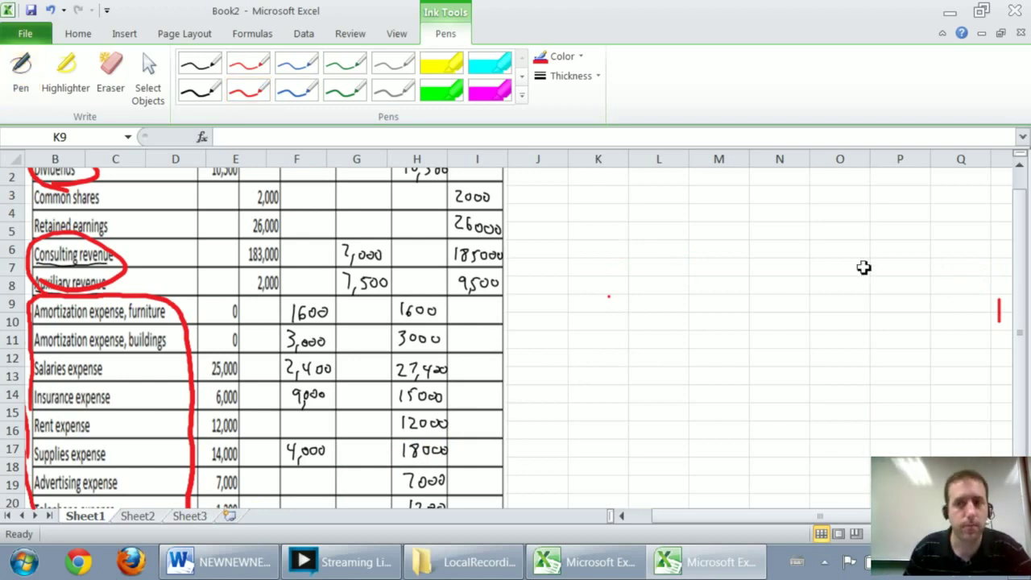
Enter the credit line label "CR Dividends" in cell L4, beside the trial balance picture
left_click(681, 247)
scroll(678, 246, "up", 1)
left_click(530, 197)
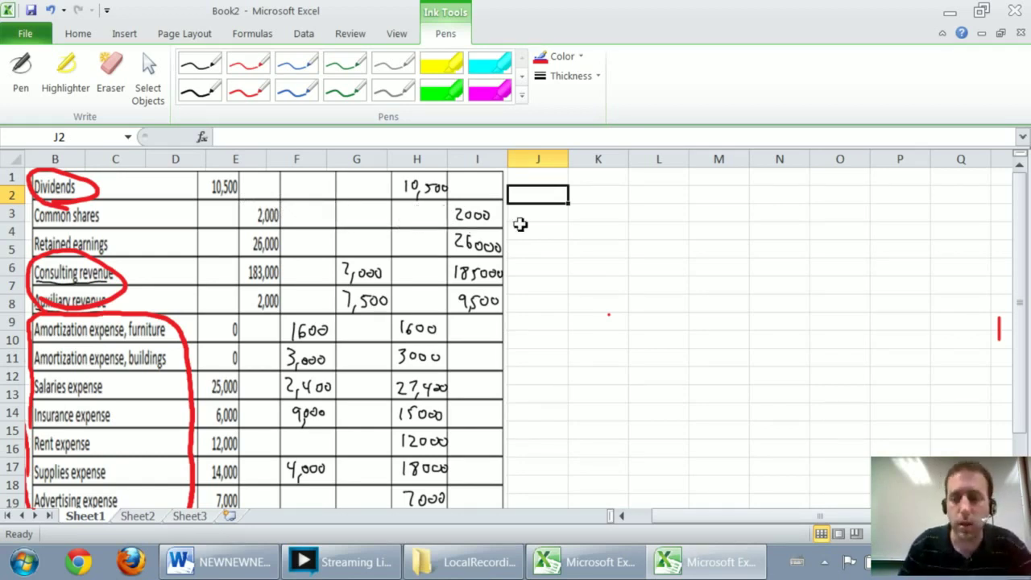
key("Right")
key("Down")
key("Right")
key("Left")
key("Down")
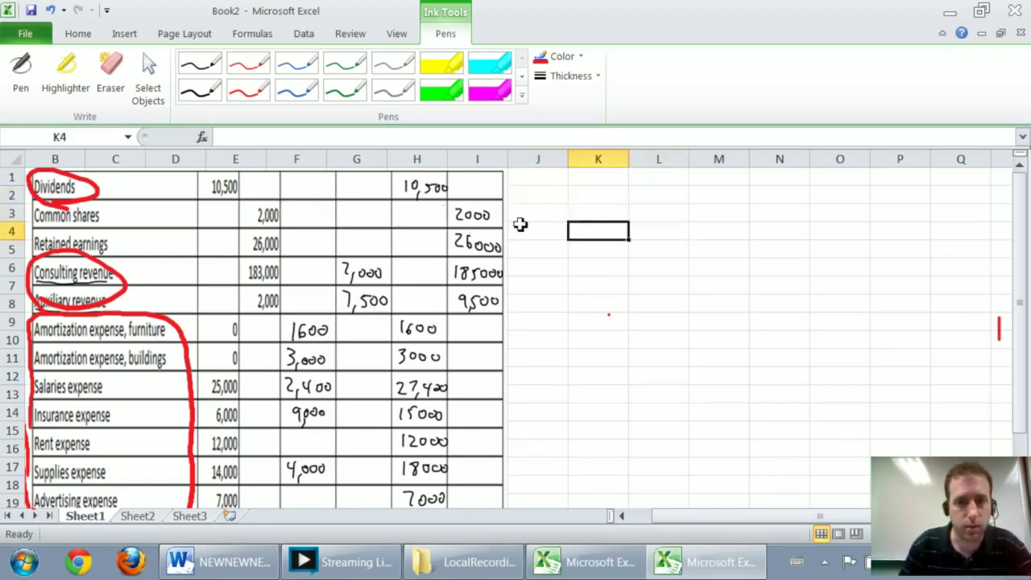
key("Up")
key("Up")
key("Down")
key("Down")
key("Right")
type("CR ")
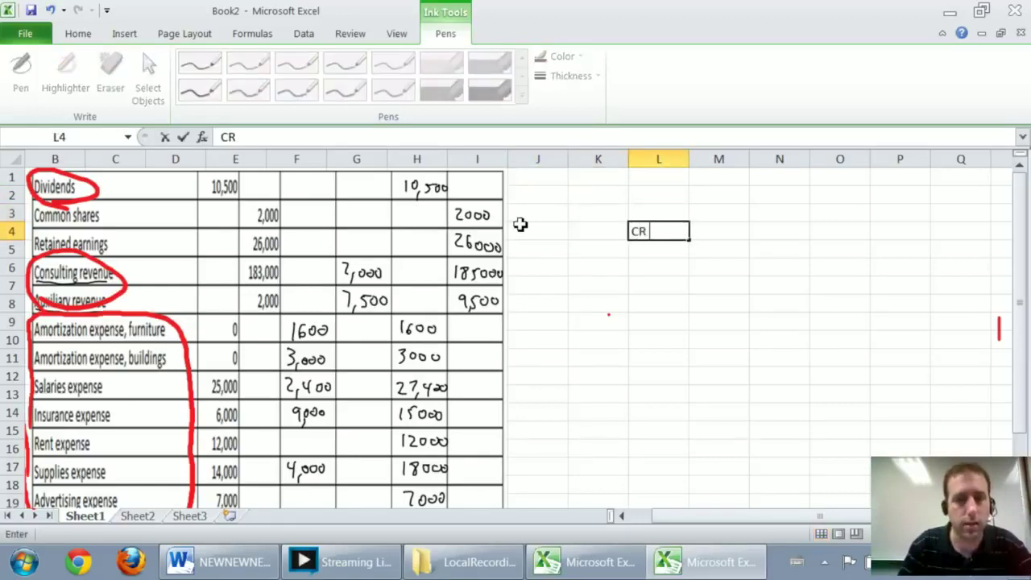
type("Dividends")
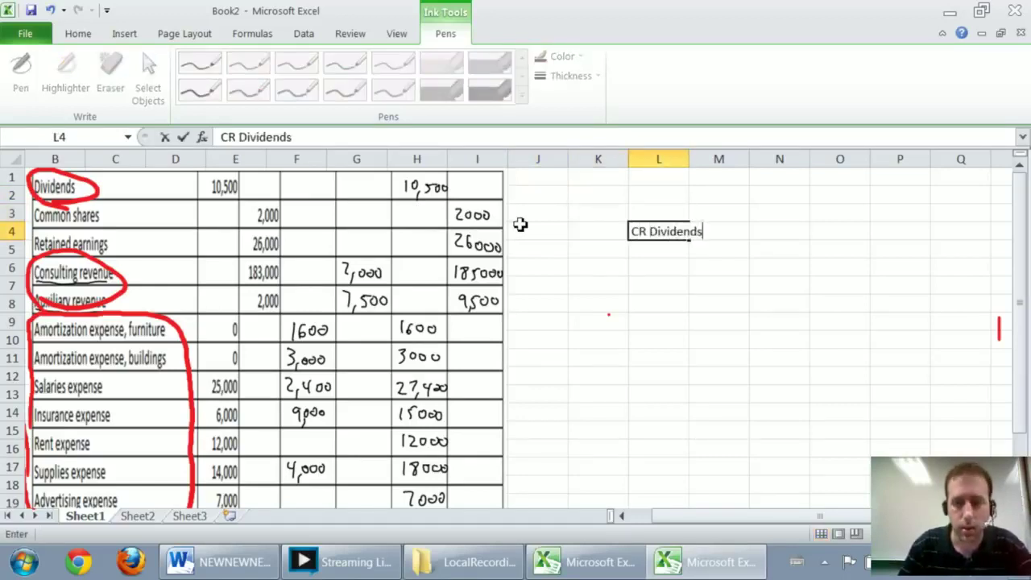
Enter 10,500 as the credit amount for Dividends in cell O4
key("Tab")
key("Tab")
key("Tab")
type("1")
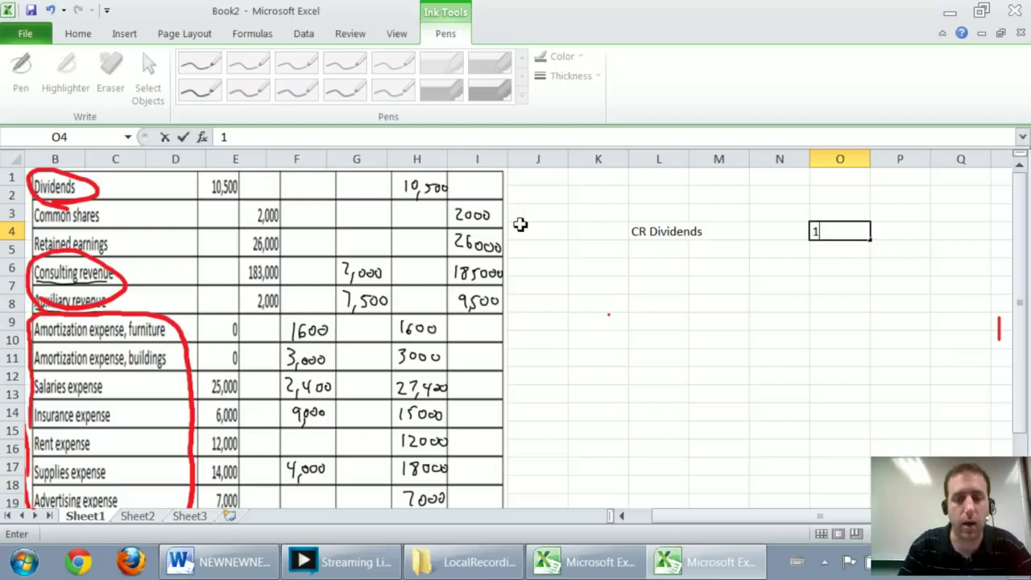
type("0,500")
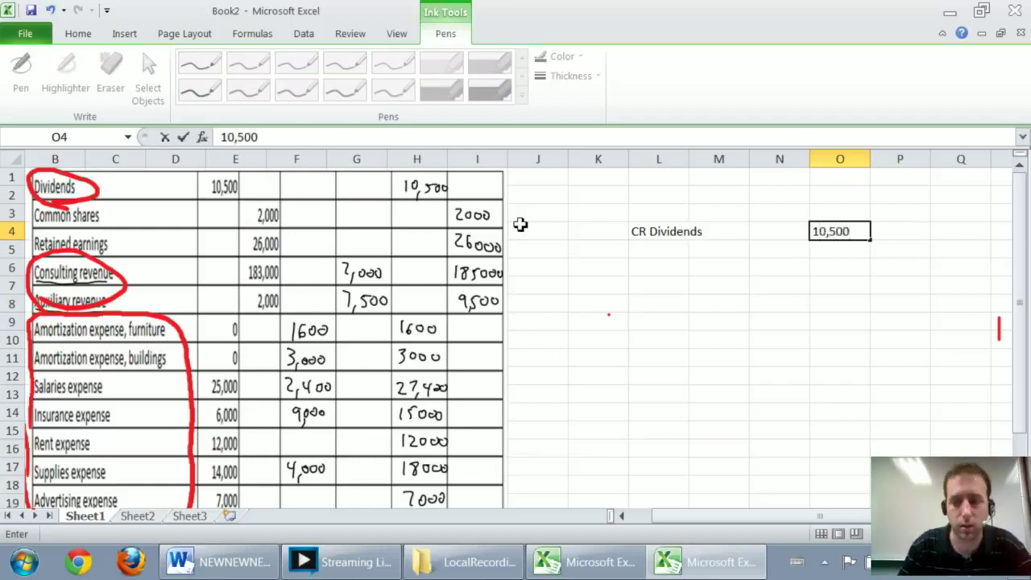
key("Return")
Enter the debit line label "DR Retained earnings" in cell K3, above the Dividends credit line
key("Down")
key("Left")
key("Left")
key("Left")
key("Left")
key("Up")
key("Up")
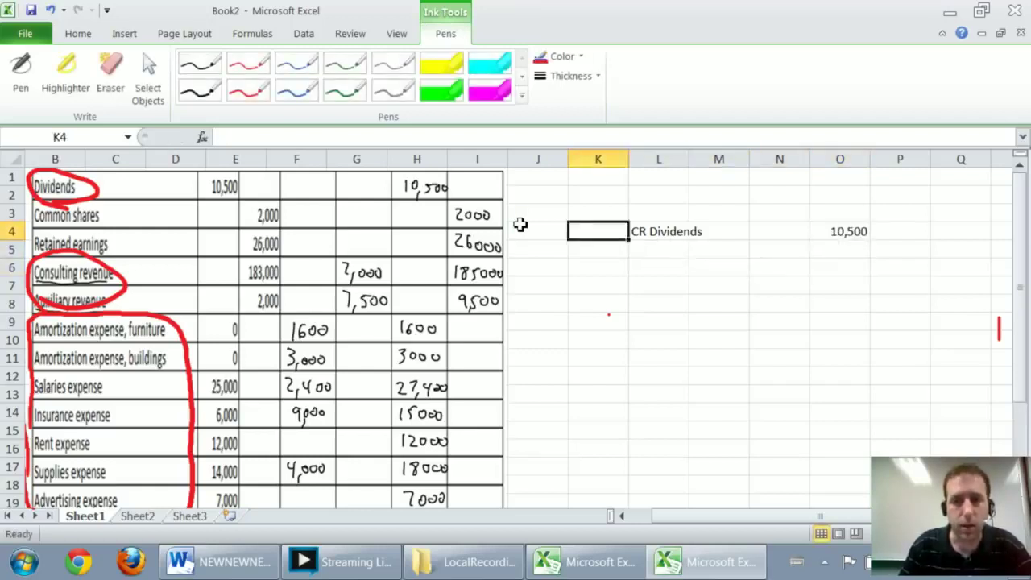
key("Up")
type("DR R")
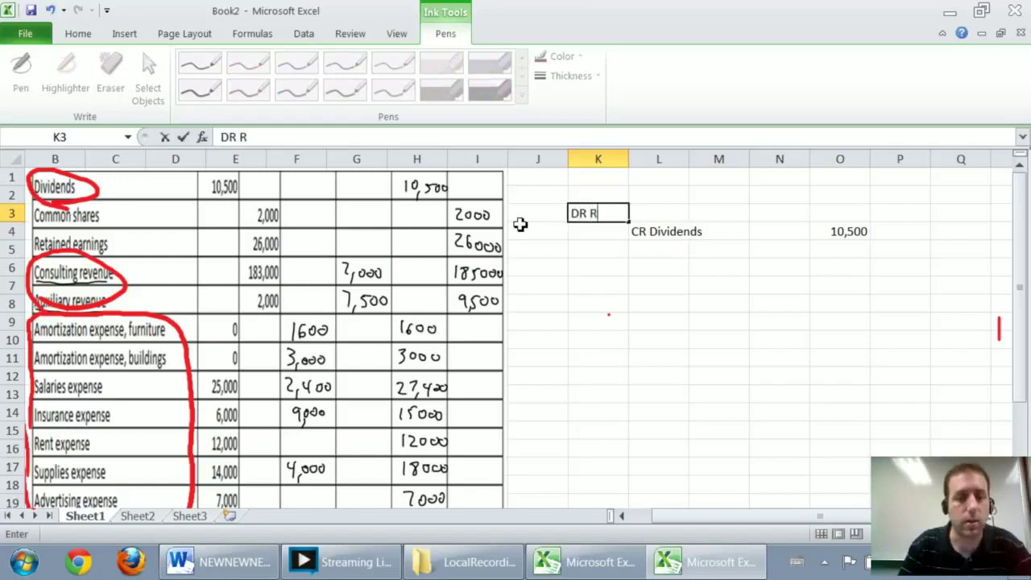
type("etained earnin")
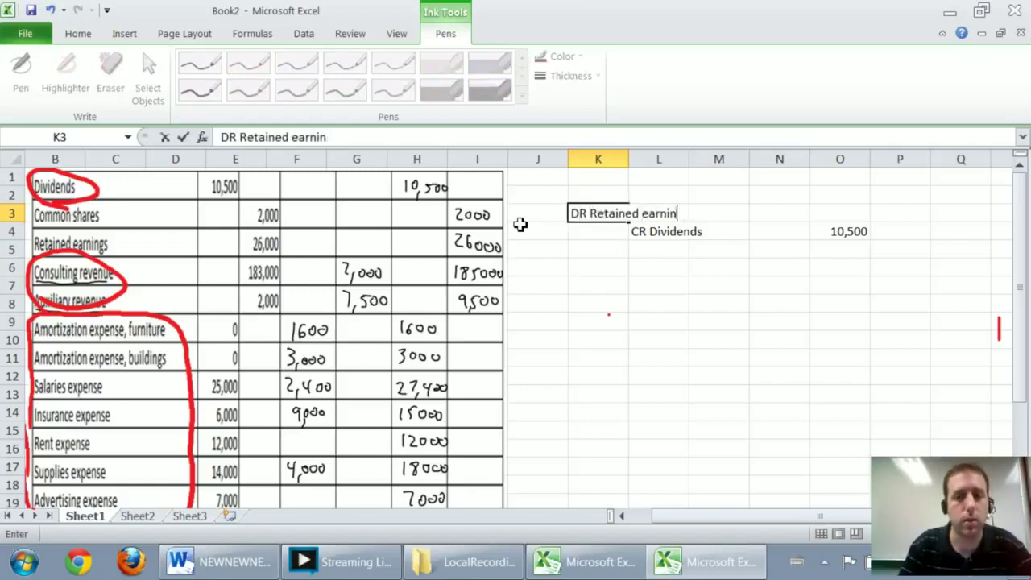
type("gs")
Enter 10,500 as the debit amount for Retained earnings in cell N3
key("Right")
key("Right")
key("Right")
type("1")
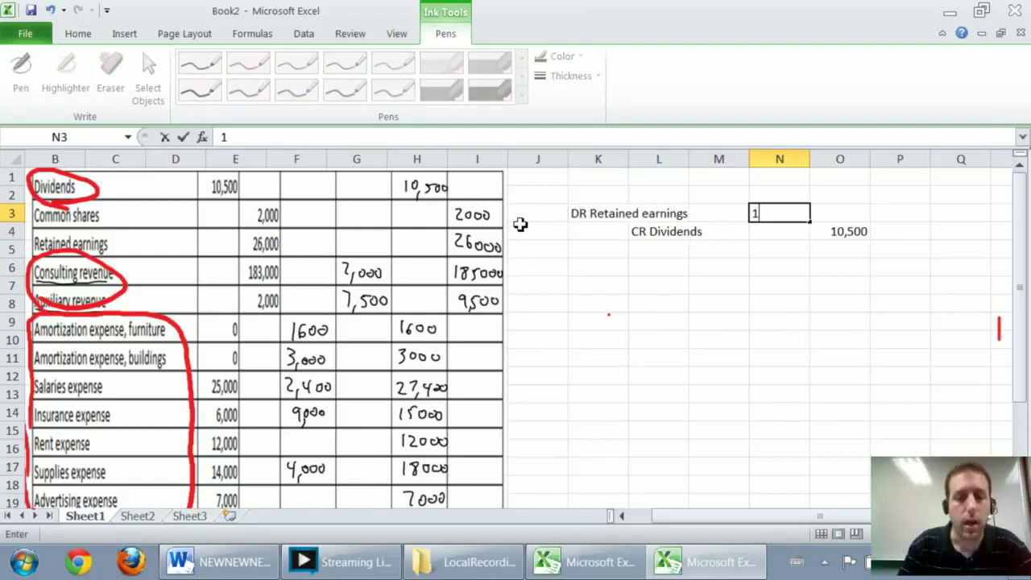
type("0,500")
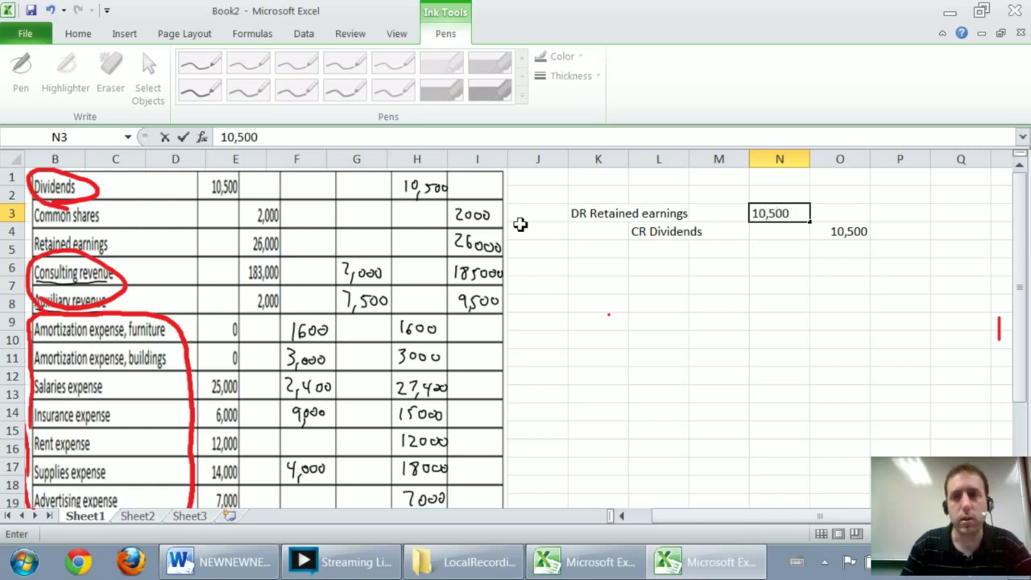
key("Return")
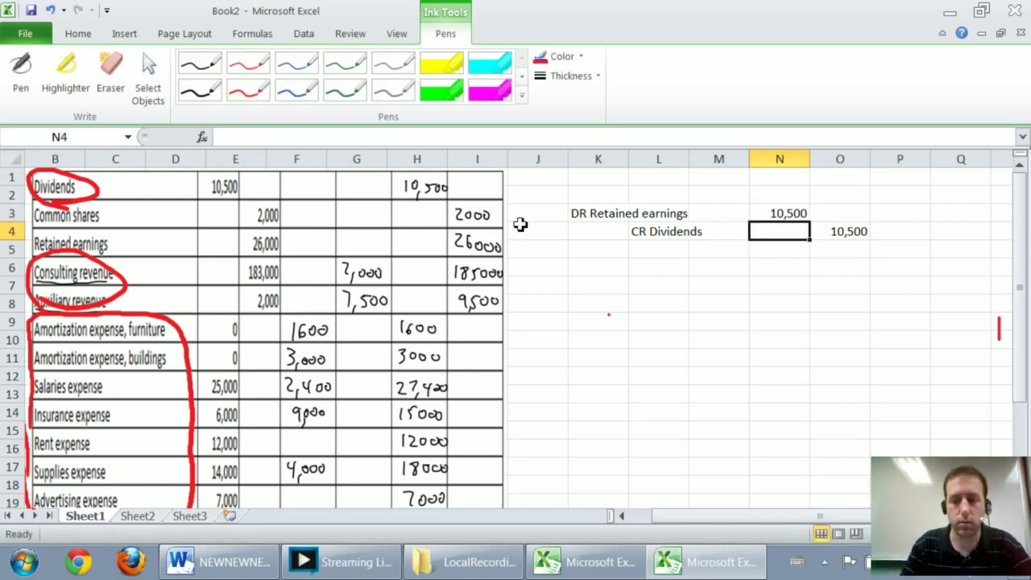
Enter the column headings "DR" in cell N2 and "CR" in cell O2, above the journal entry amounts
key("Up")
key("Up")
type("DR")
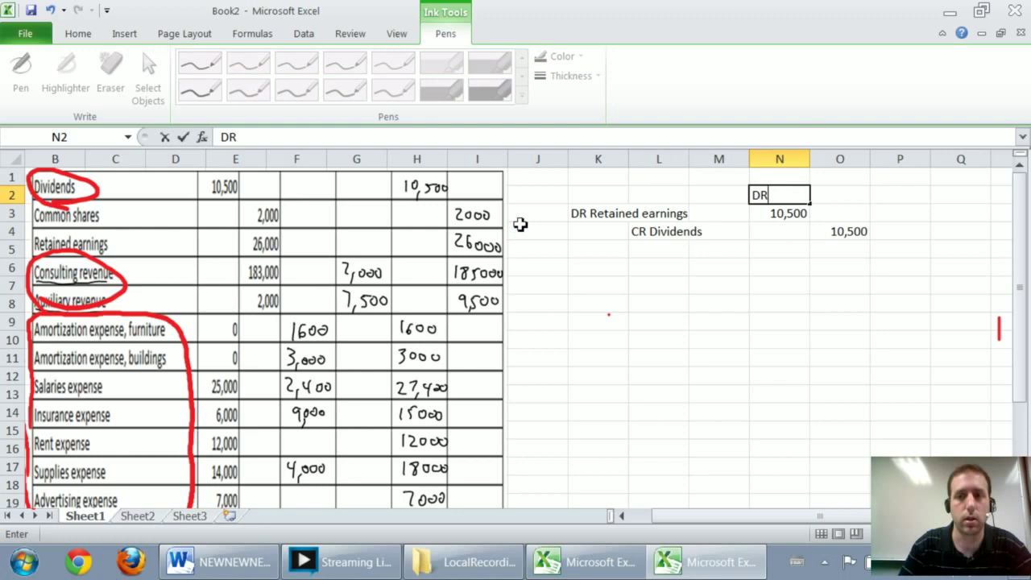
key("Tab")
type("CR")
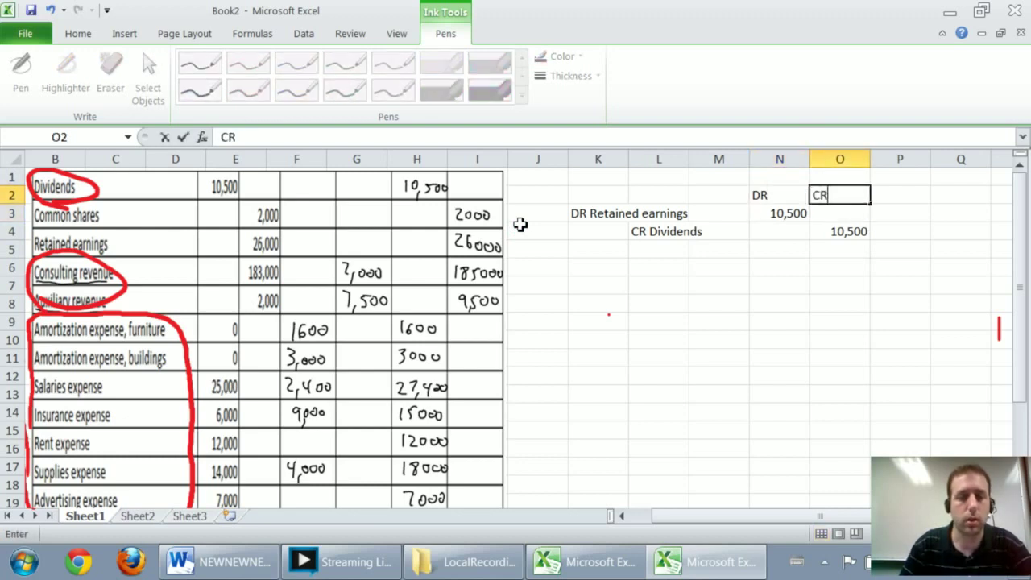
key("ctrl+Return")
Centre and underline the DR and CR column headings in cells N2:O2
key("shift+Left")
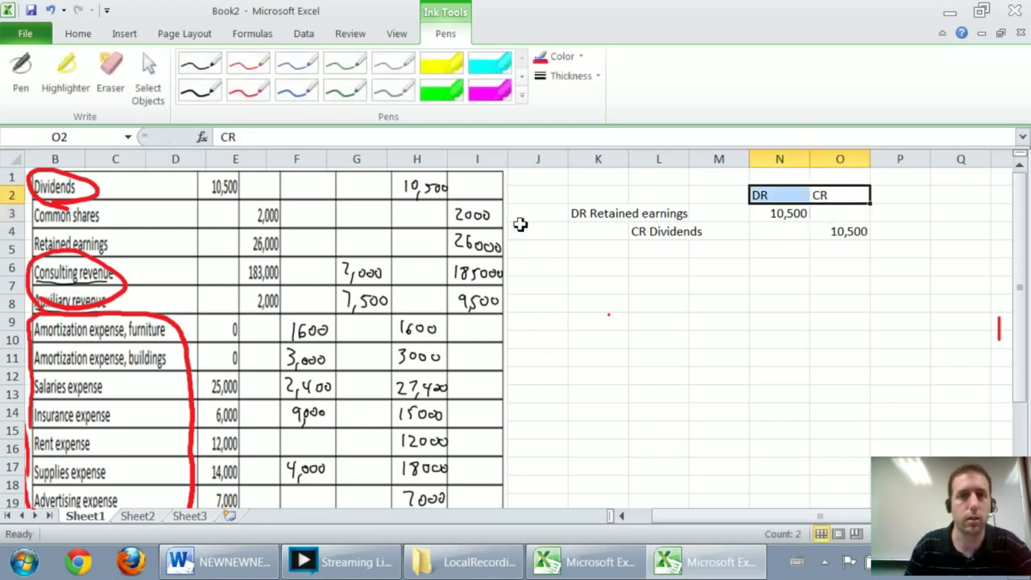
left_click(79, 34)
left_click(285, 90)
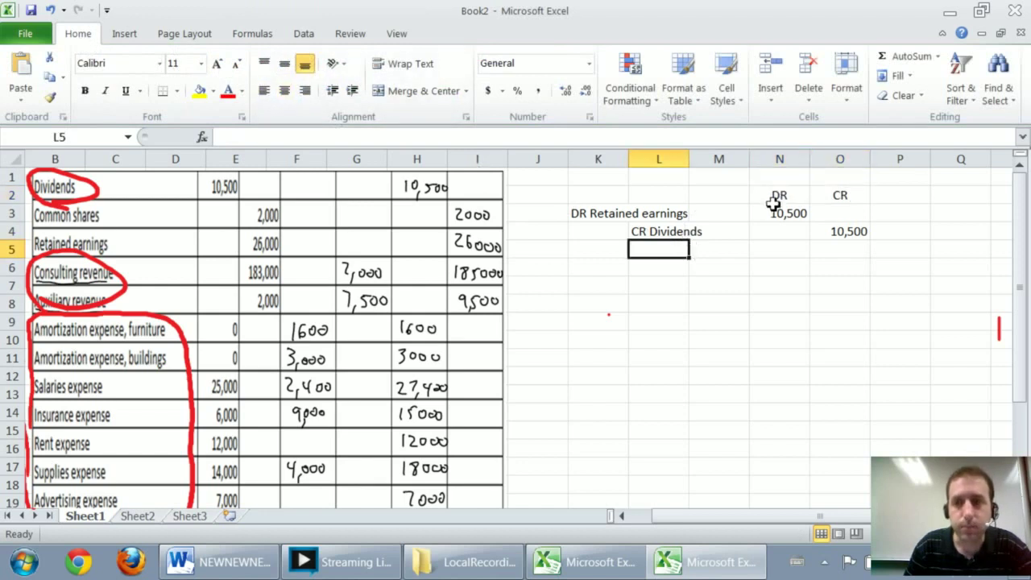
left_click_drag(776, 202, 822, 203)
key("ctrl+u")
left_click(808, 208)
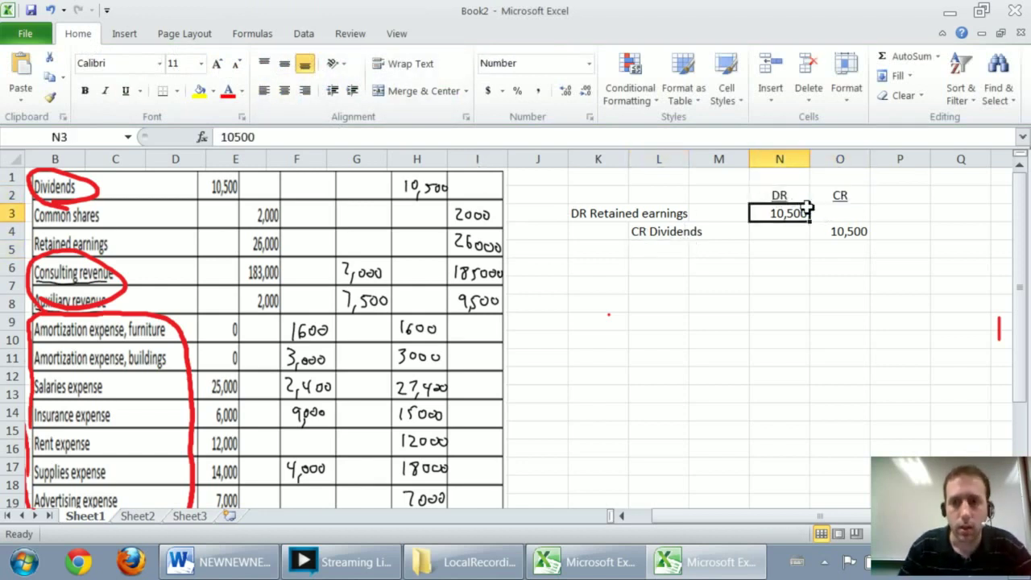
Enter the debit line label "DR Consulting revenue" in cell K6, starting a second closing entry below the dividends entry
key("Down")
key("Left")
key("Left")
key("Left")
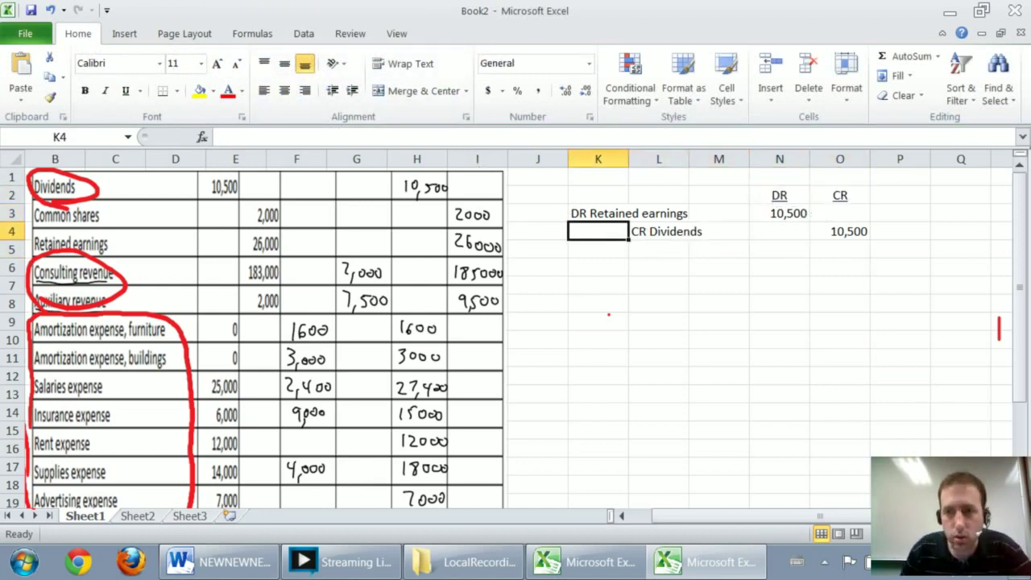
left_click(610, 284)
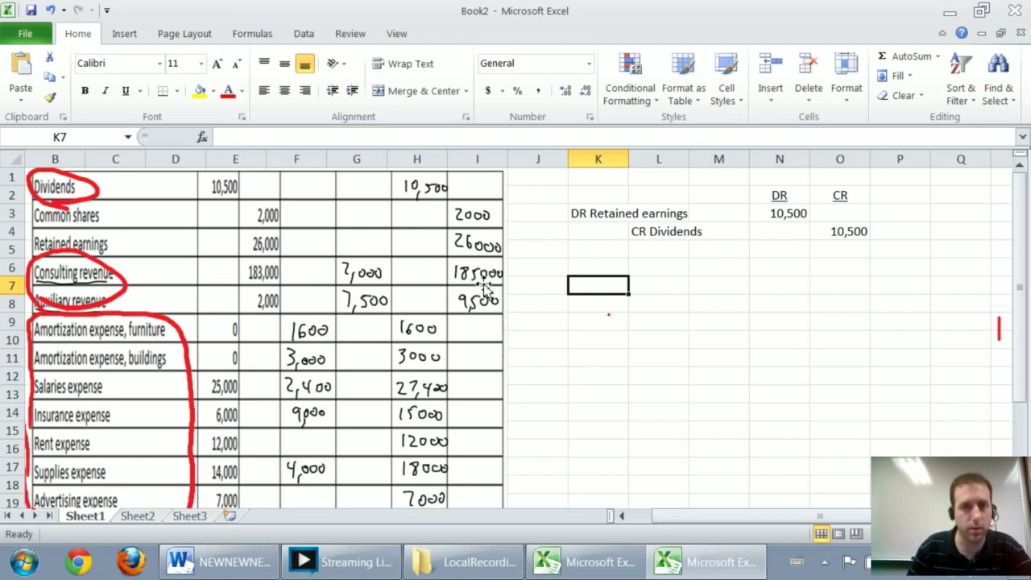
left_click(577, 267)
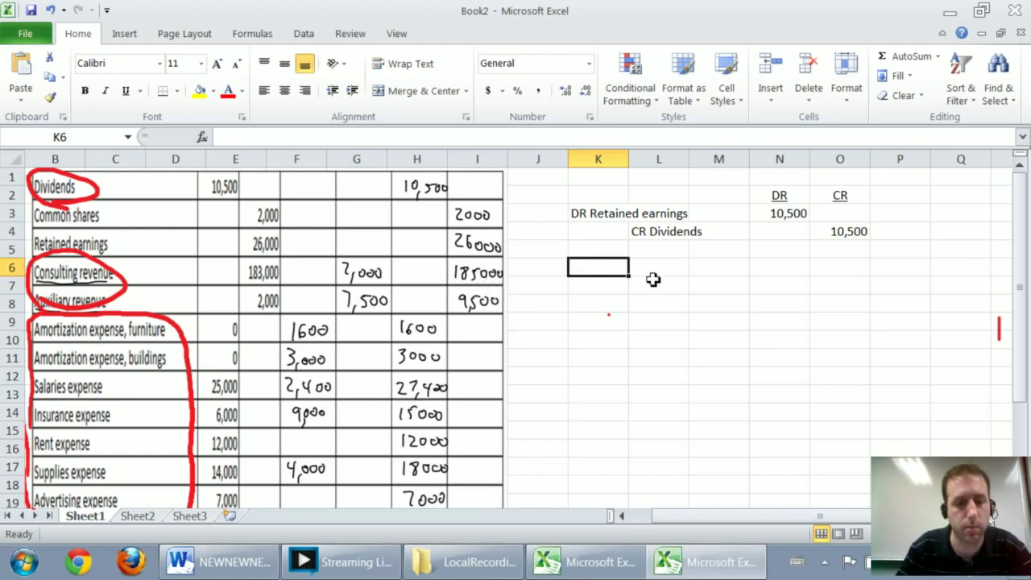
type("DR Cons")
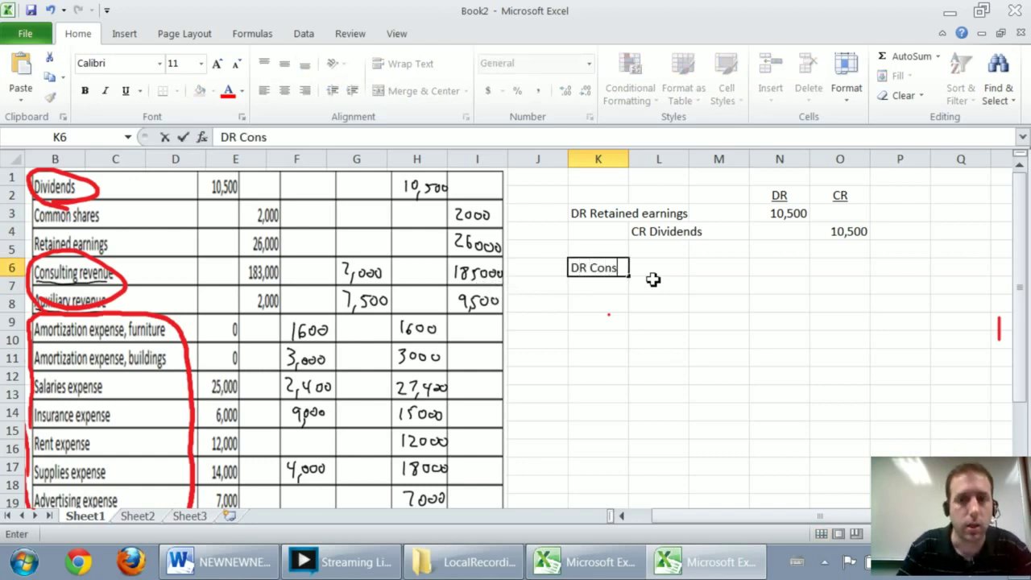
type("ulting rev")
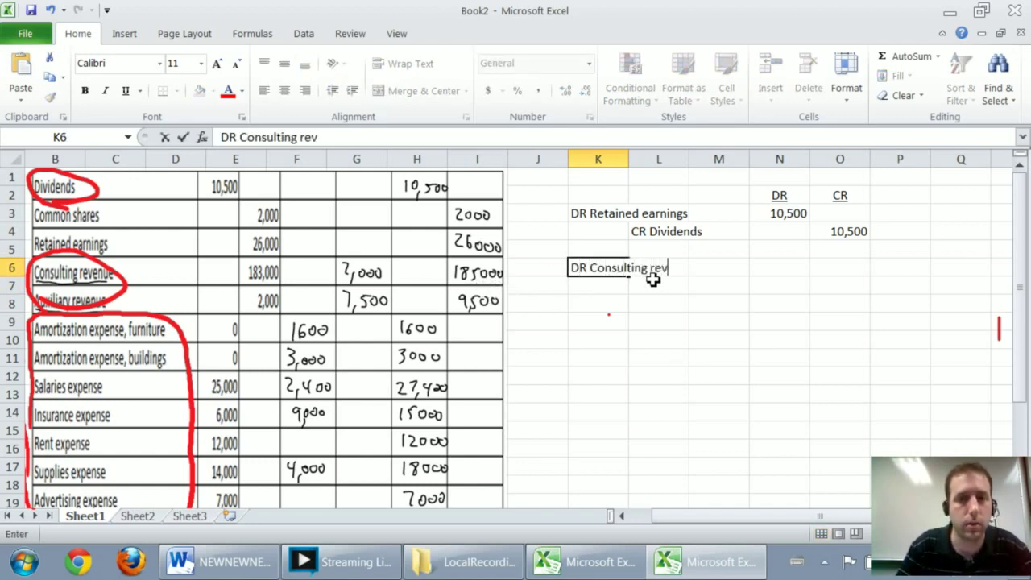
type("enue")
Enter 185,000 as the debit amount for Consulting revenue in cell N6
key("Tab")
key("Tab")
key("Tab")
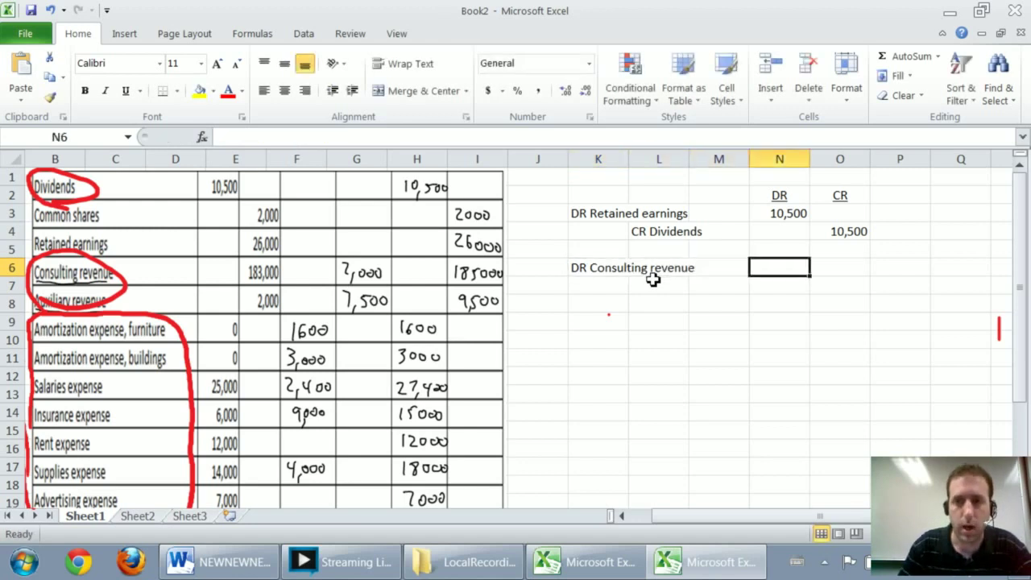
type("185,000")
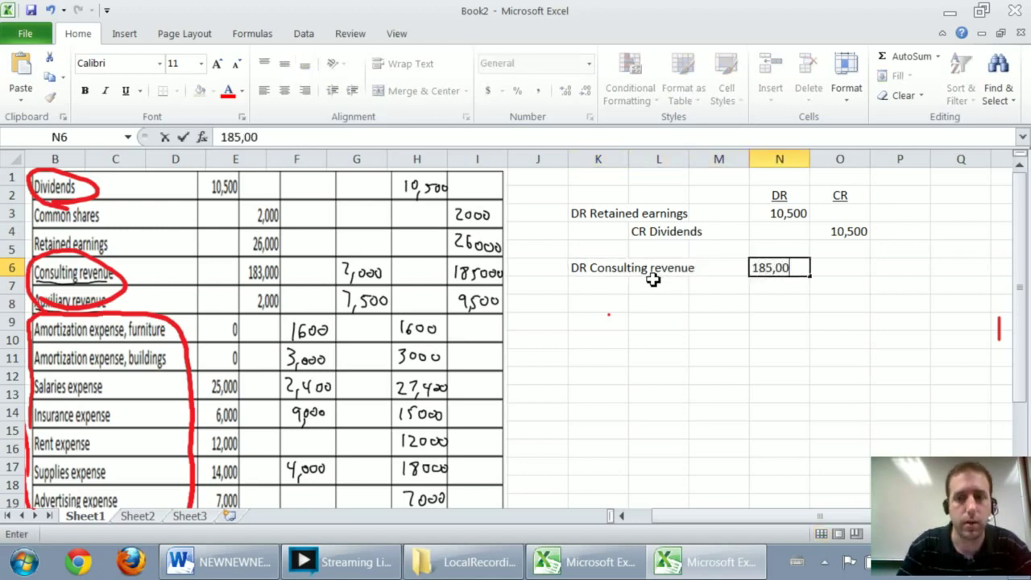
key("Return")
Enter the debit line label "DR Auxiliary Revenue" in cell K7, below the Consulting revenue line
key("Left")
key("Left")
key("Left")
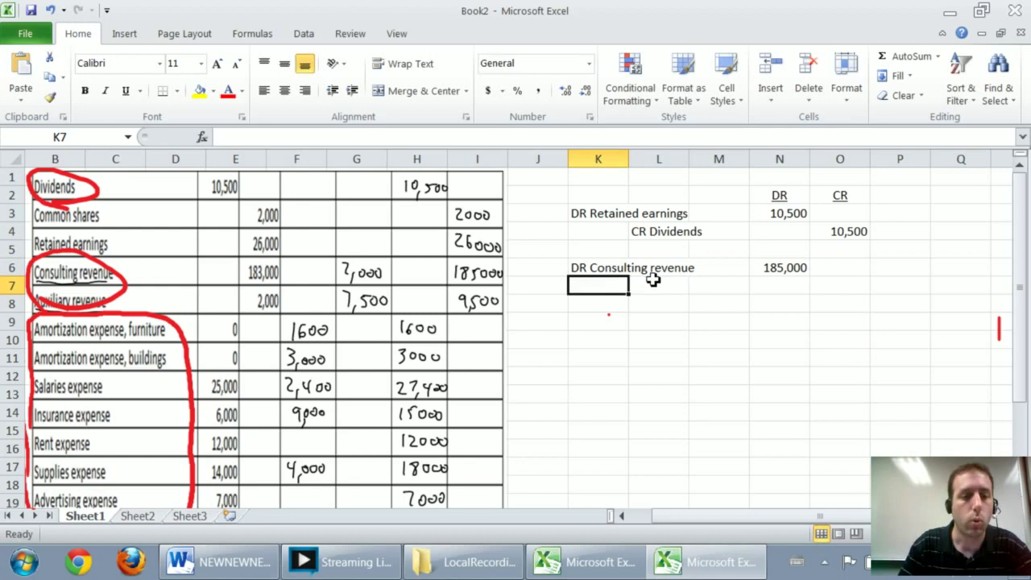
type("DR Auxi")
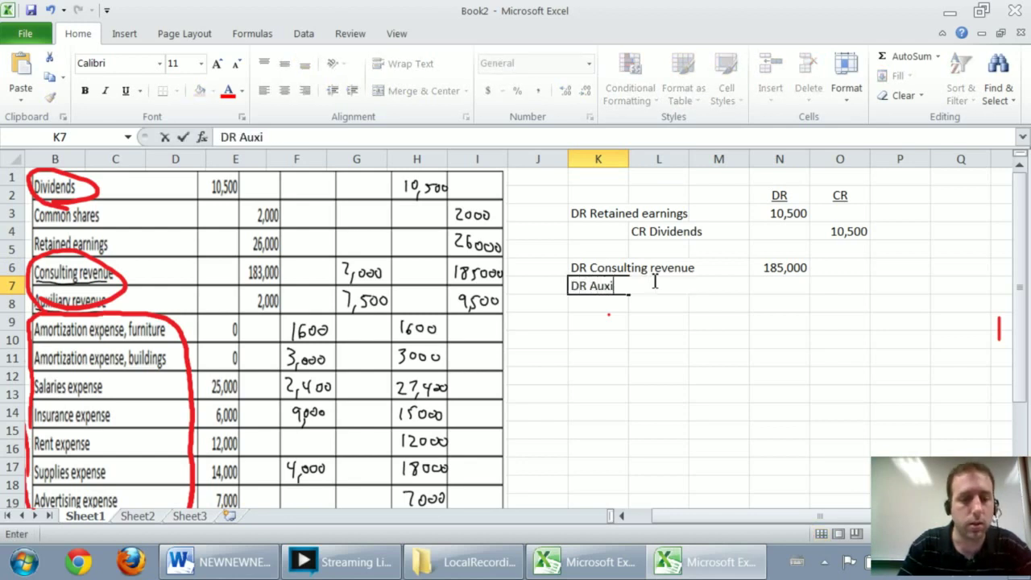
type("liary Revenue")
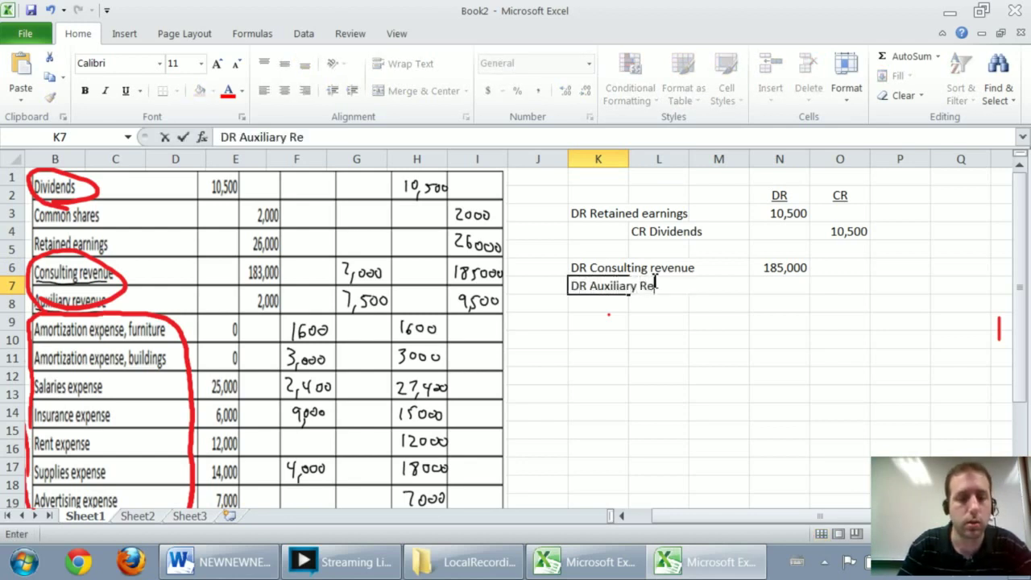
Enter 9,500 as the debit amount for Auxiliary Revenue in cell N7
key("Tab")
key("Tab")
key("Tab")
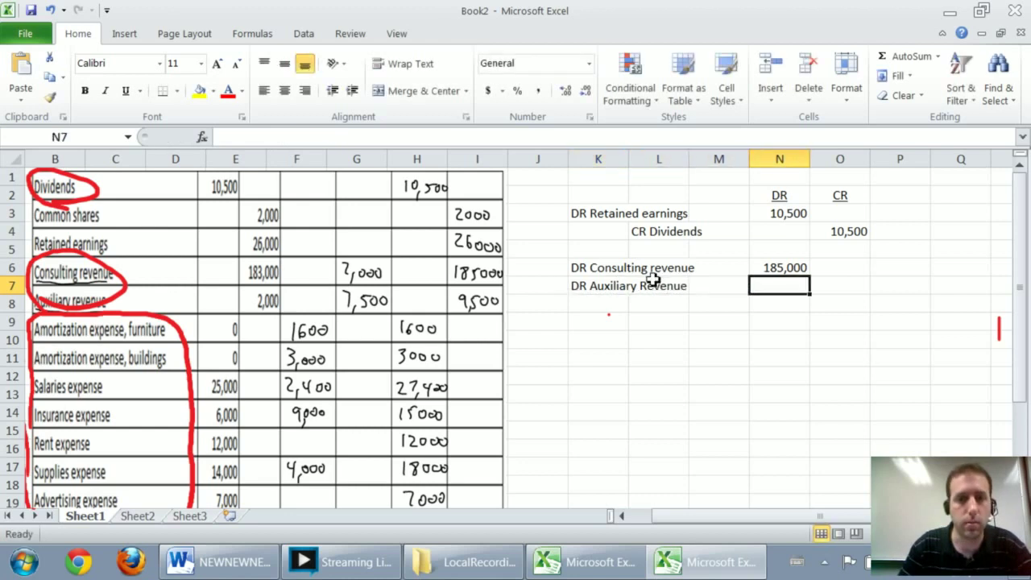
type("9,500")
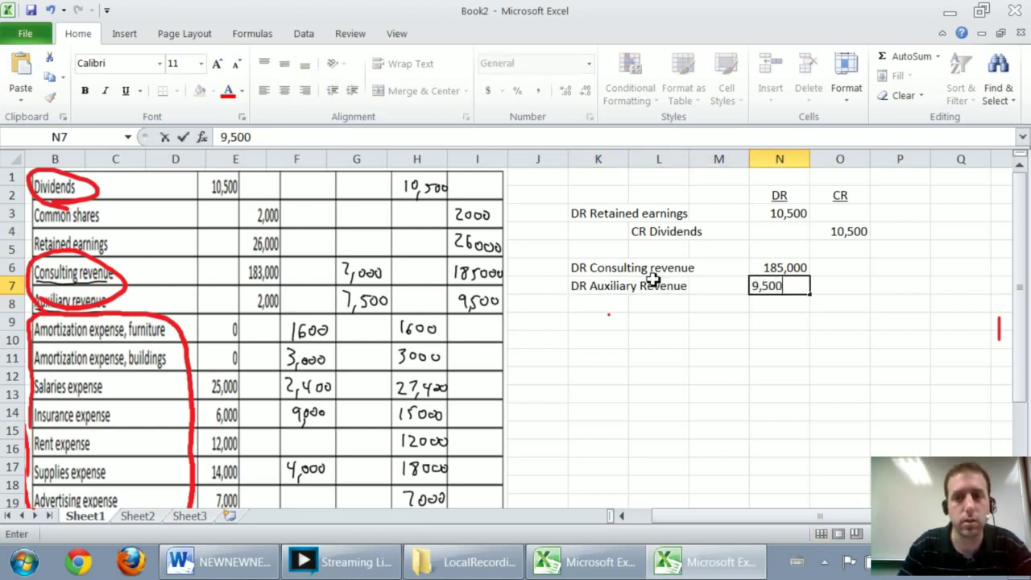
key("Return")
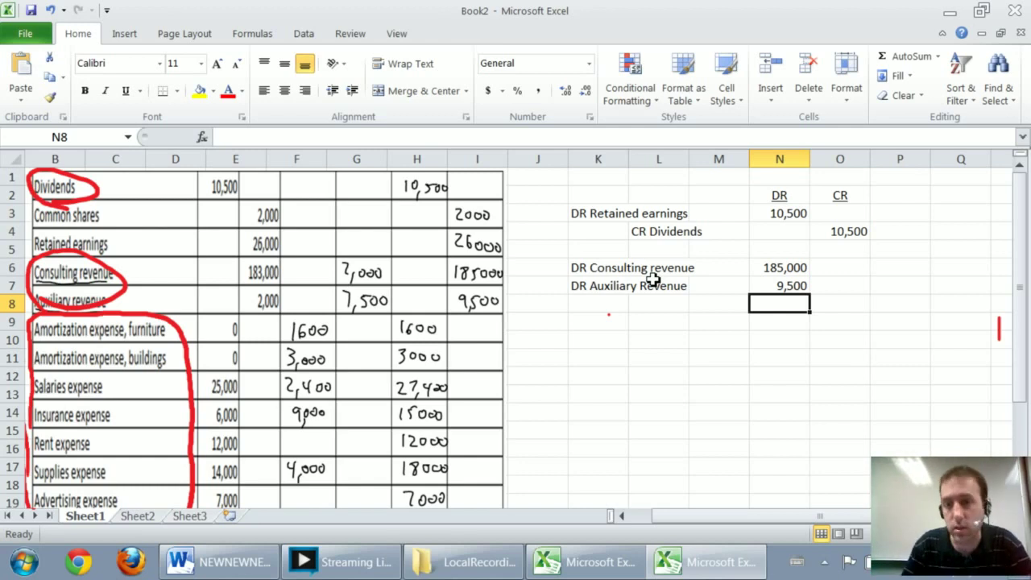
Enter the credit line label "CR Retained earnings" in cell L8, below the two revenue debit lines
key("Left")
key("Left")
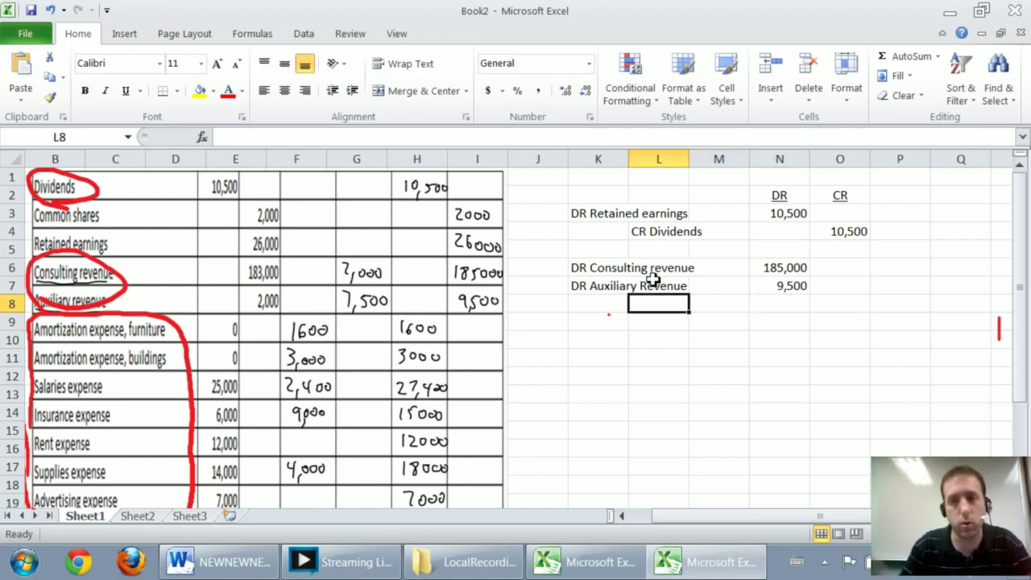
type("CR R")
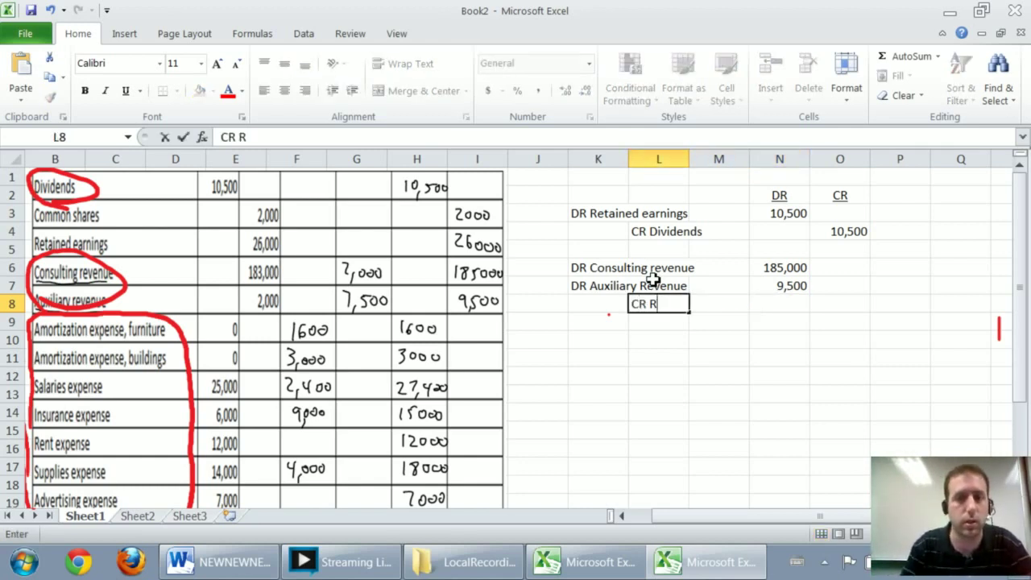
type("etained ea")
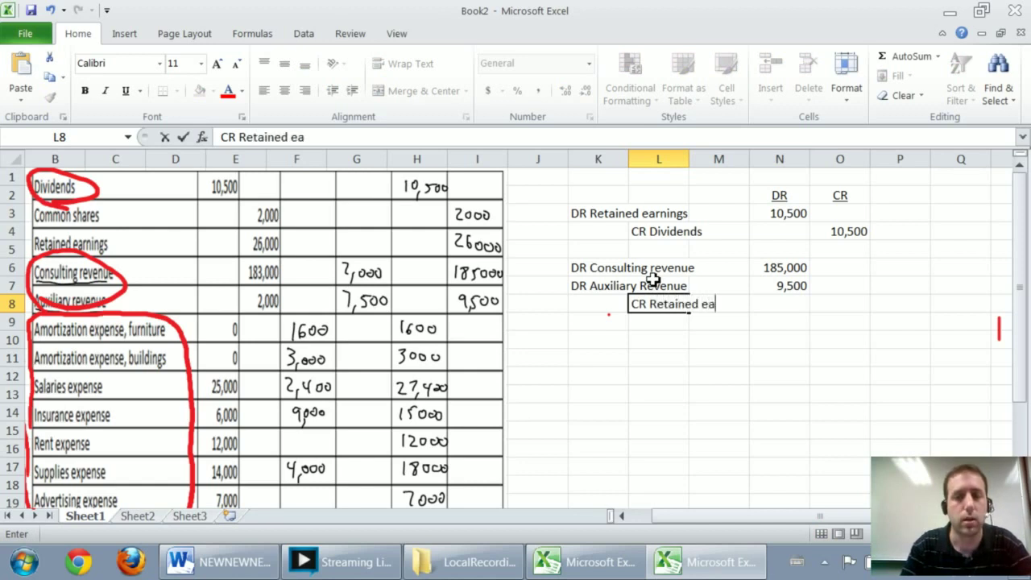
type("rnings")
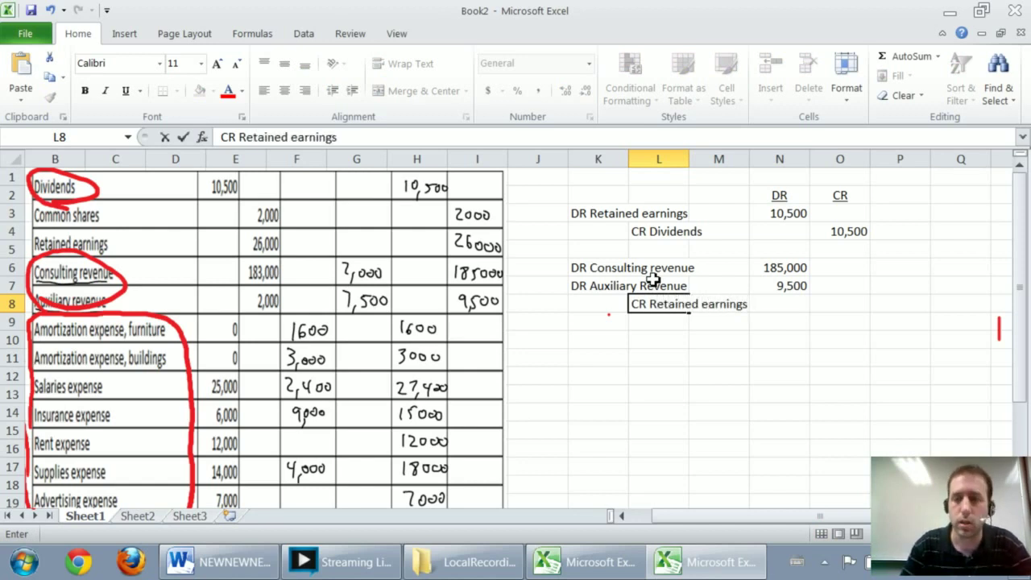
Calculate the Retained earnings credit in cell O8 as the sum of both revenue debits with the formula =N6+N7
key("Tab")
key("Tab")
key("Tab")
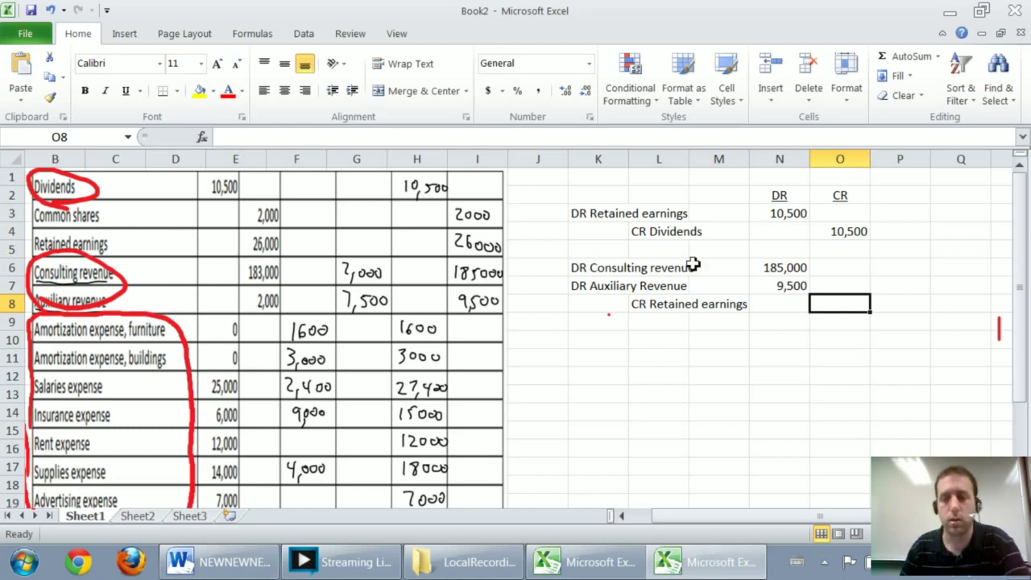
type("=")
left_click(769, 271)
type("+")
left_click(786, 288)
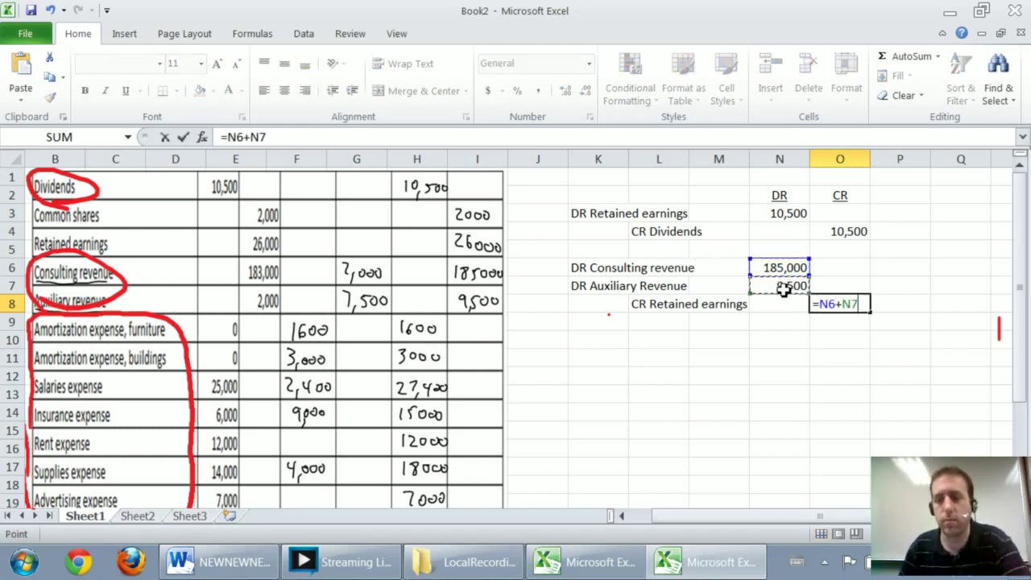
key("Return")
Enter the debit line label "DR Retained earnings" in cell K10 to start the closing entry for the expenses
left_click(595, 339)
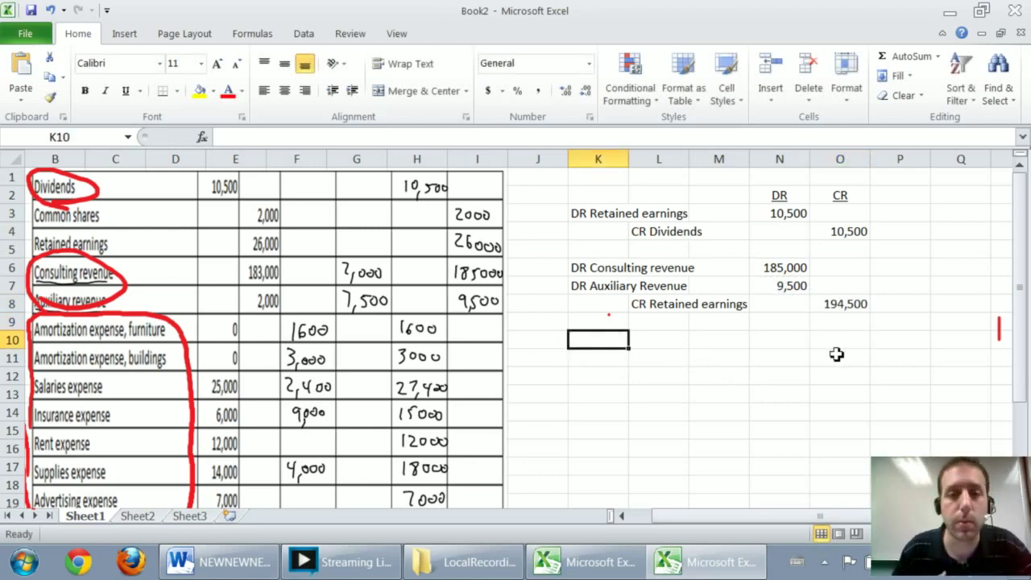
scroll(730, 365, "down", 1)
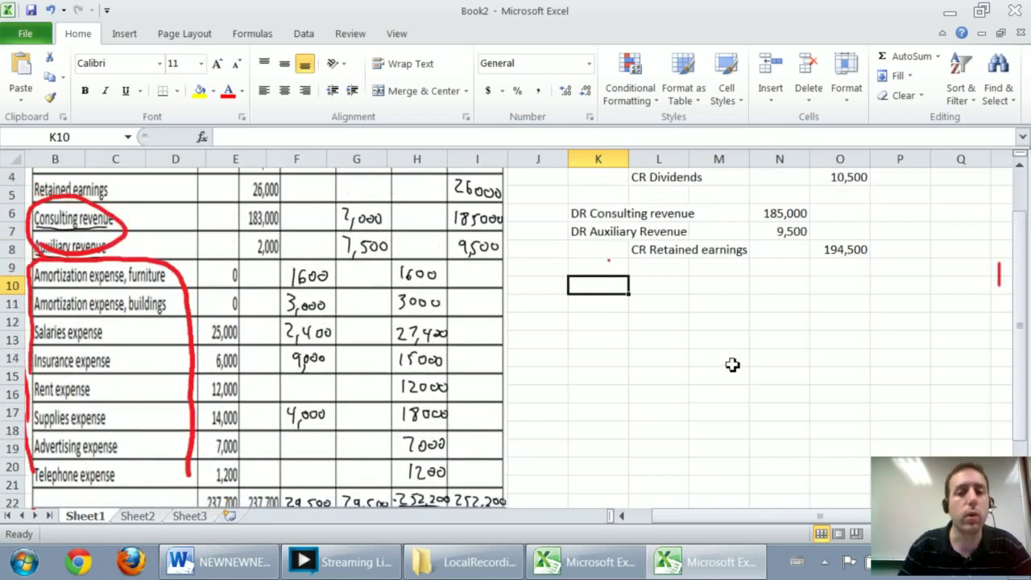
type("DR ")
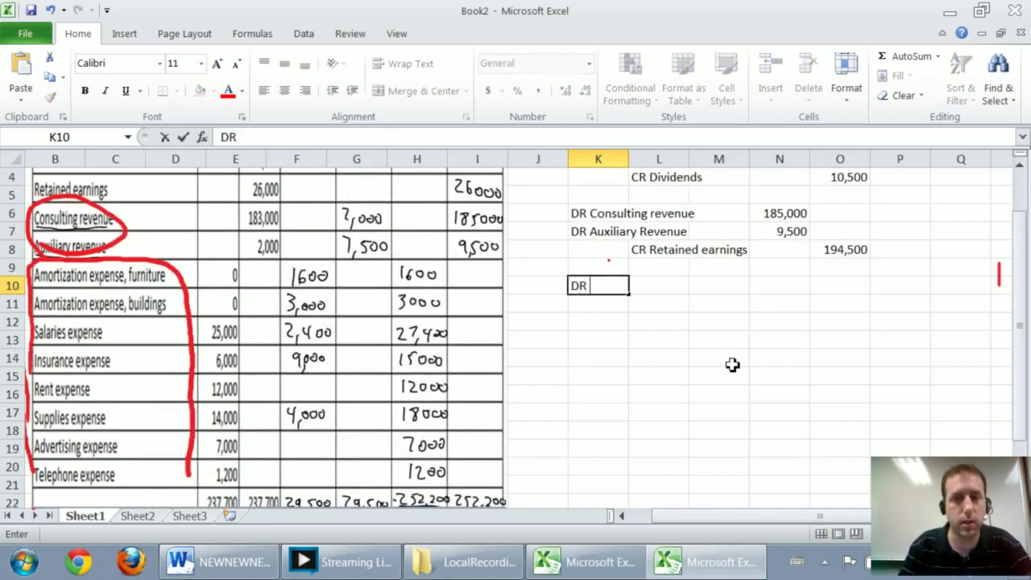
type("Retained Ea")
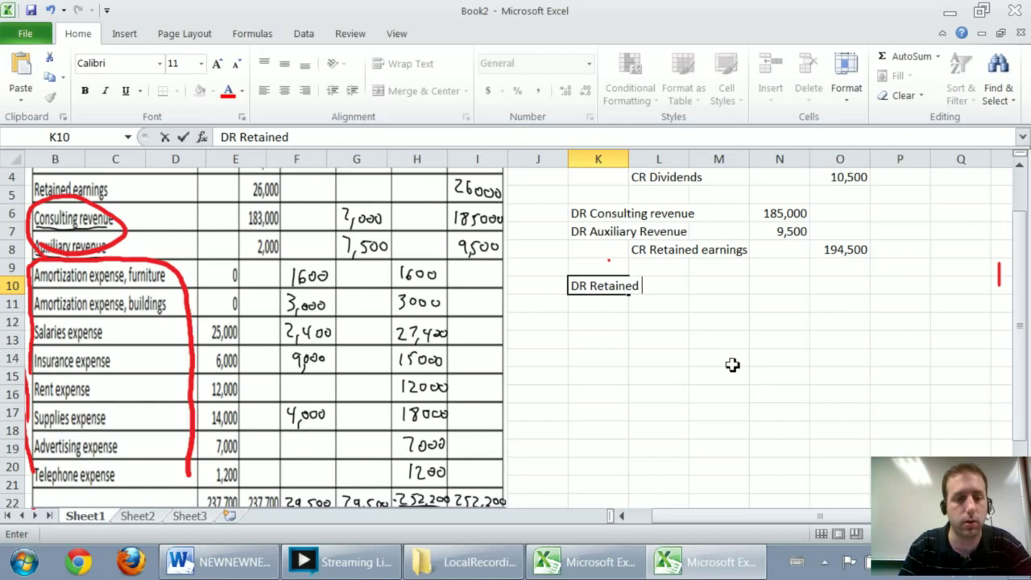
key("BackSpace")
key("BackSpace")
type("earnings")
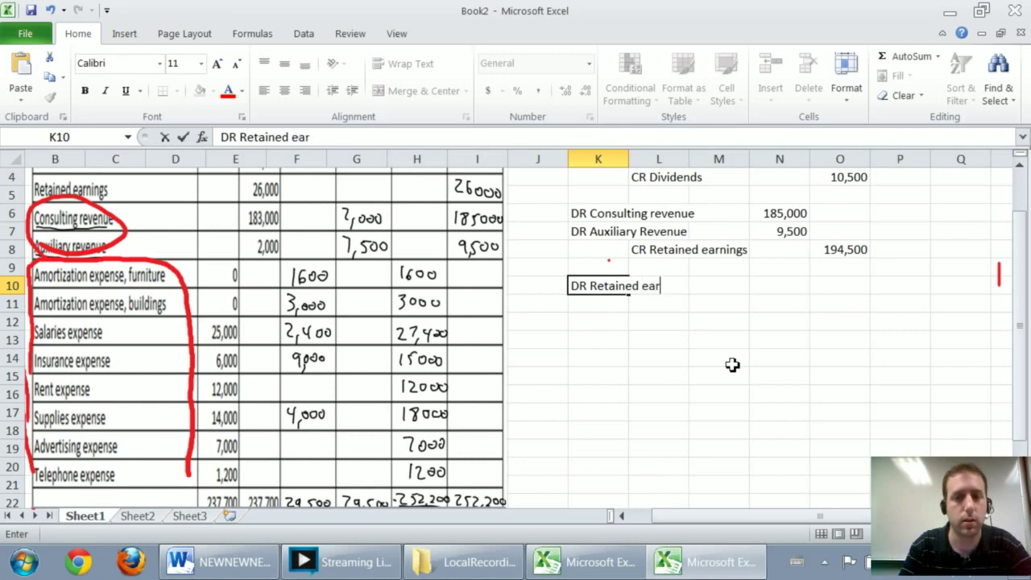
key("Return")
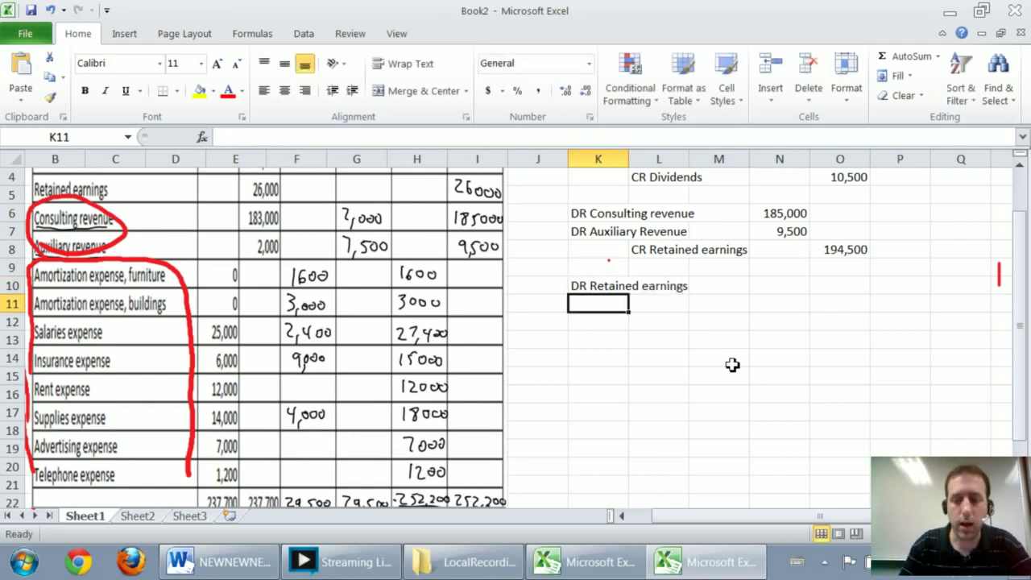
Enter the credit line label "CR Amortization expense" in cell L11, below the Retained earnings debit line
key("Right")
type("CR Am")
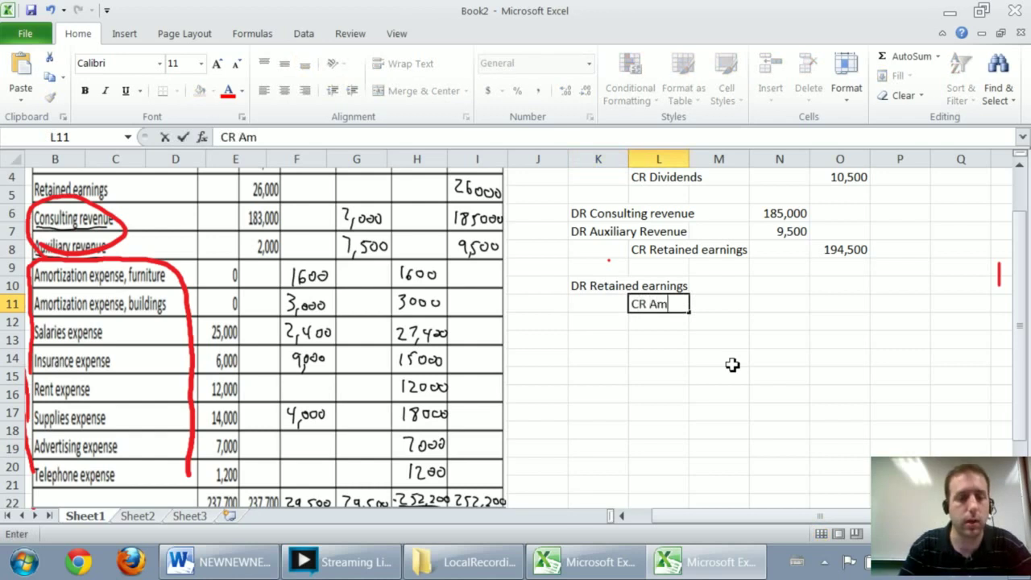
type("ortization e")
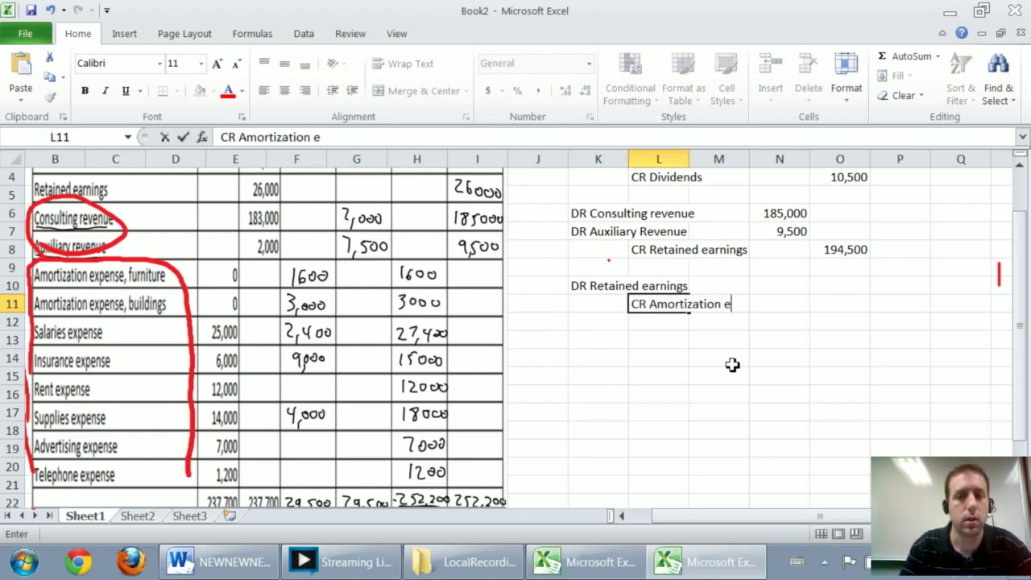
type("xpense")
key("Return")
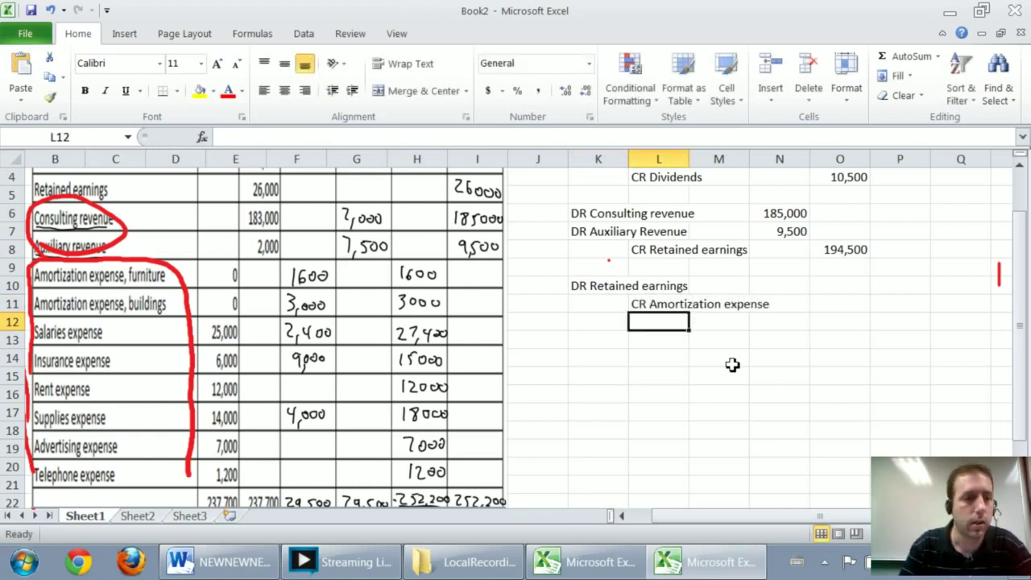
Extend the amortization credit label in cell L11 to read "CR Amortization expense - furn"
key("Up")
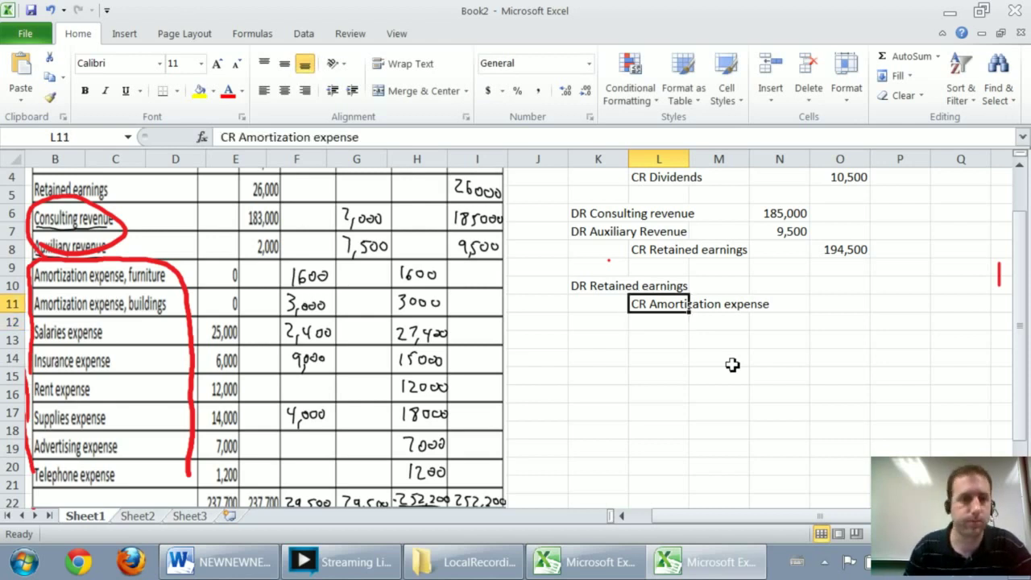
left_click(377, 141)
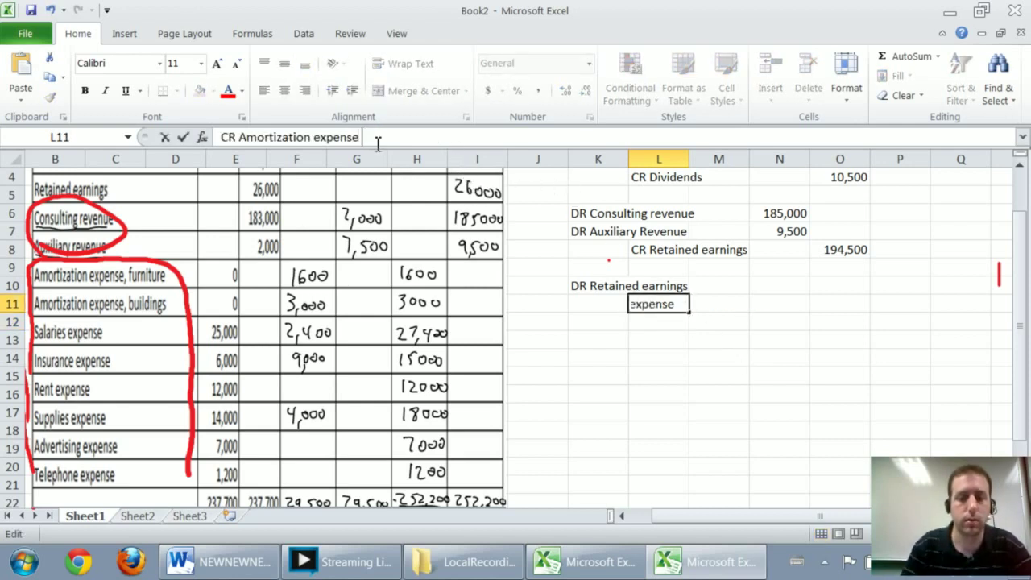
type("- furn")
key("Return")
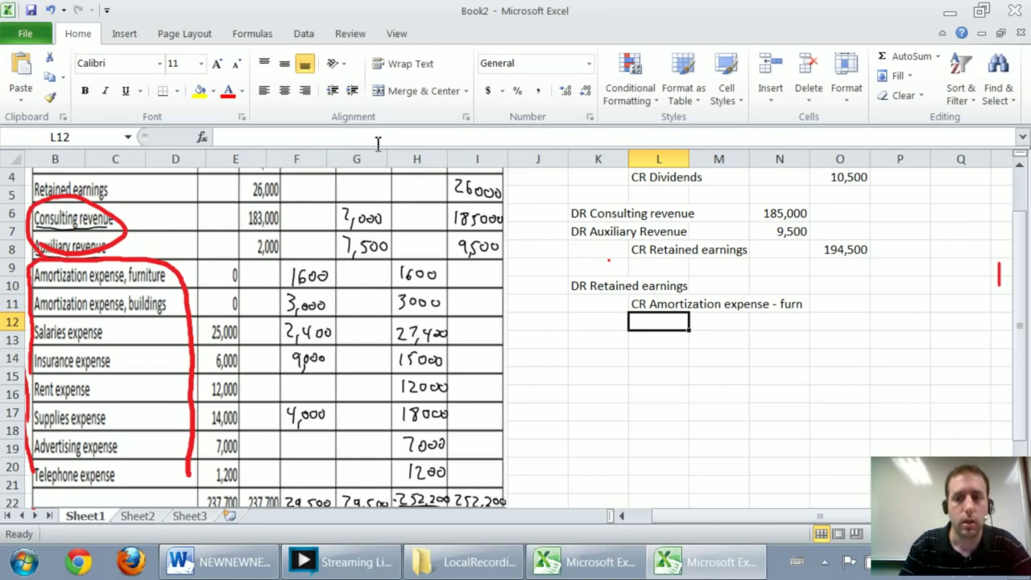
Enter the credit line label "CR Amortization expense - bldg" in cell L12, below the furniture amortization line
type("CR A")
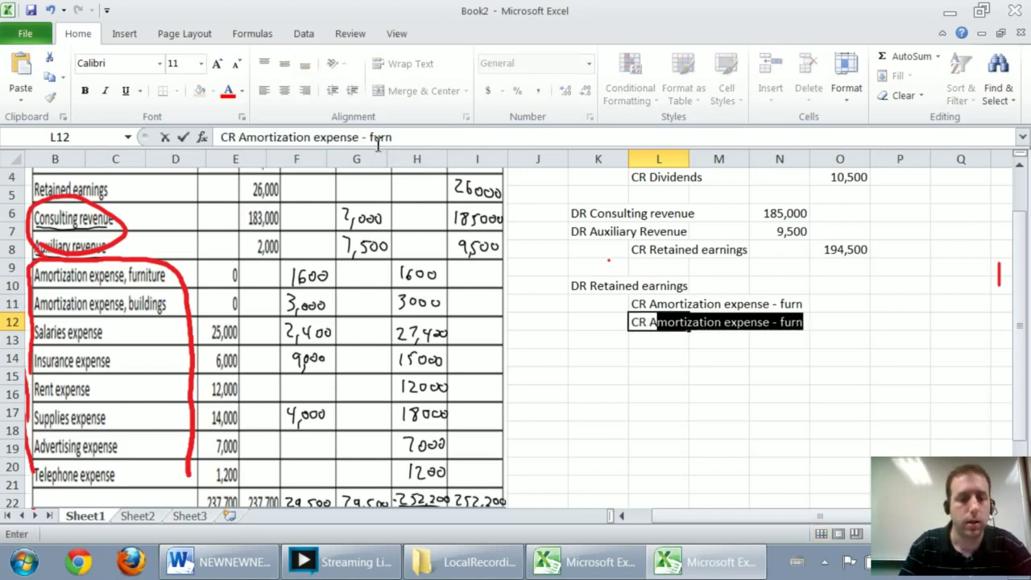
type("mortization expense - ")
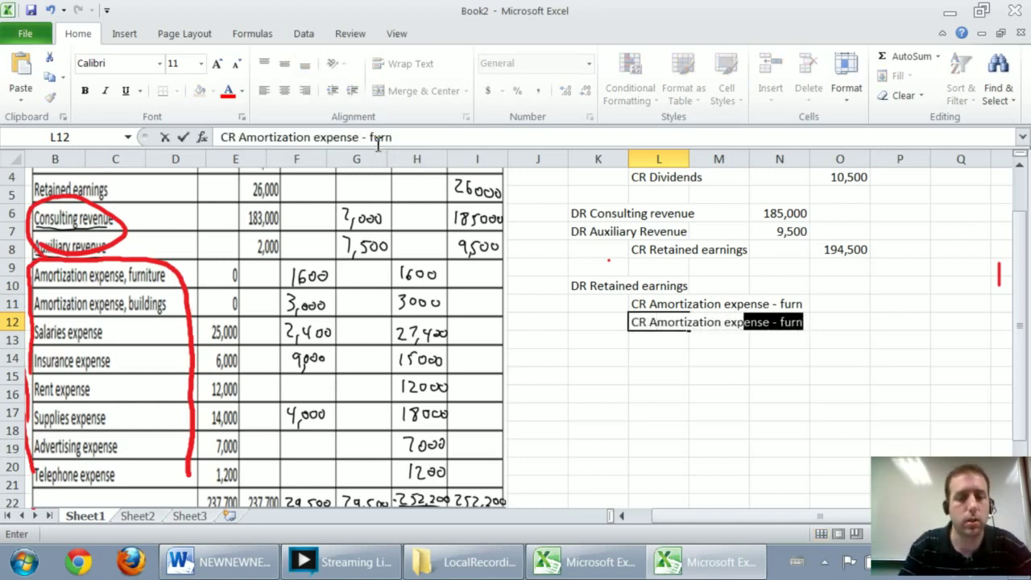
type("bldg")
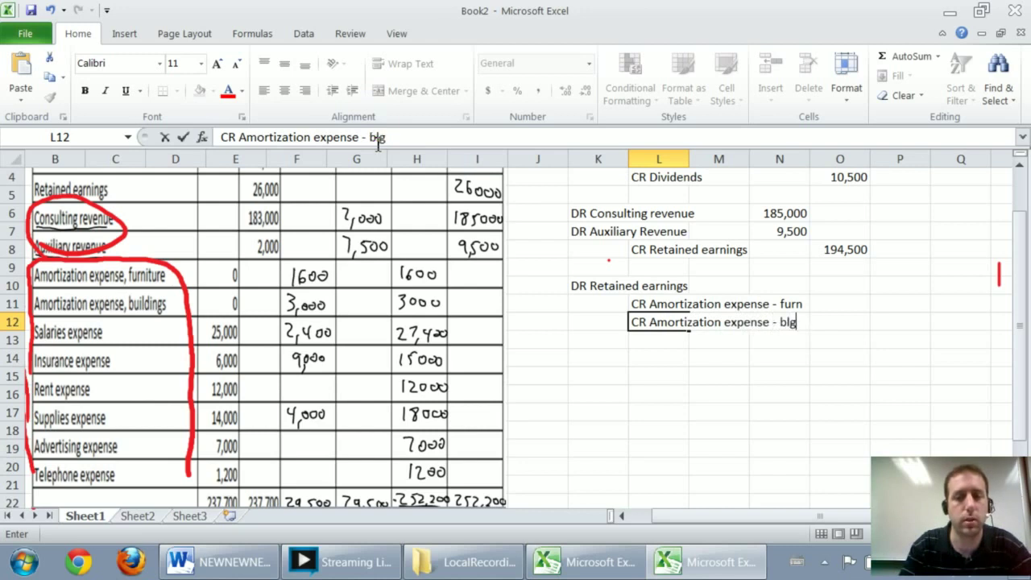
key("Return")
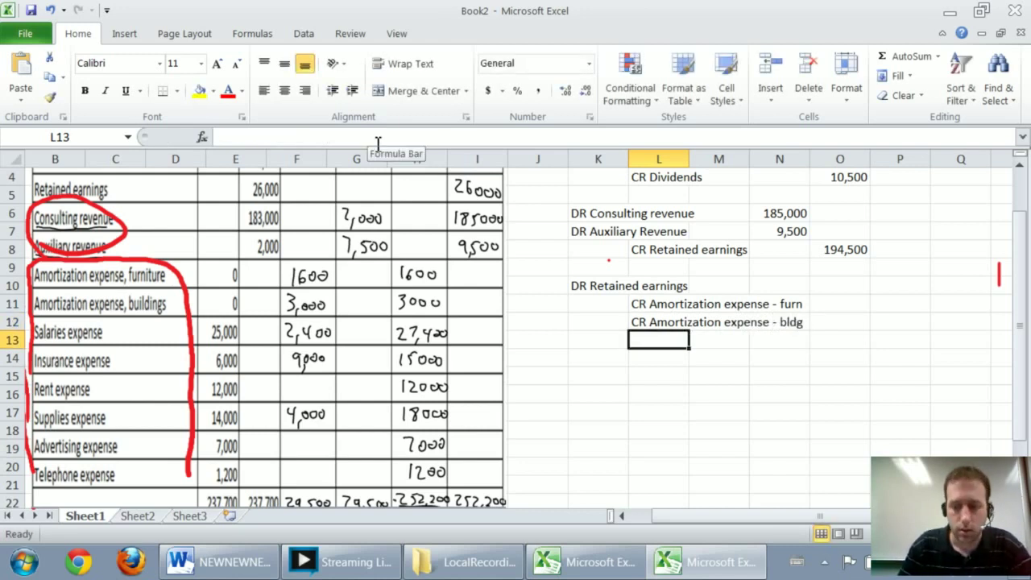
Enter the amortization credit amounts, 1600 for furniture in cell O11 and 3000 for buildings in cell O12
key("Right")
key("Right")
key("Right")
key("Up")
key("Right")
key("Up")
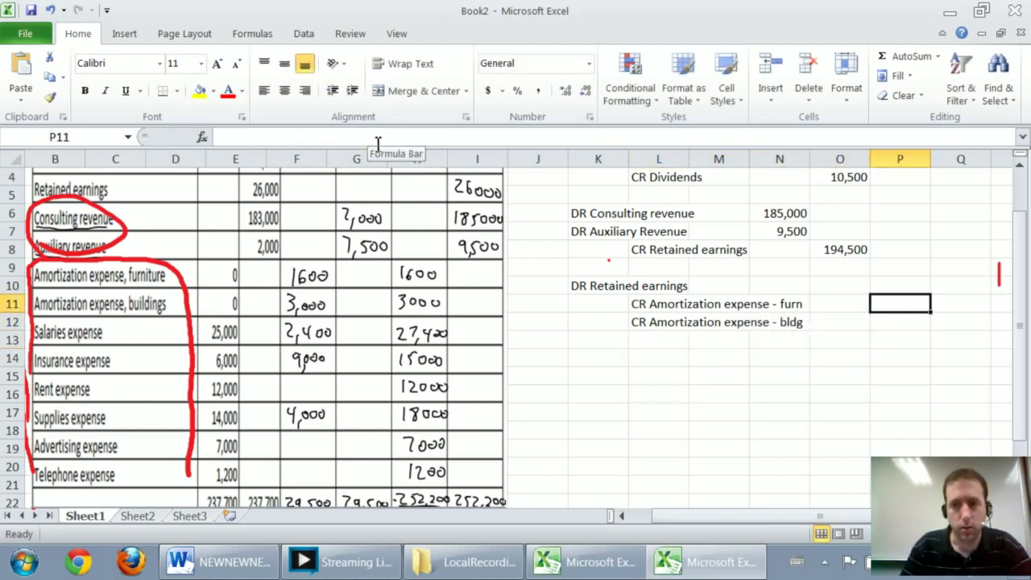
key("Left")
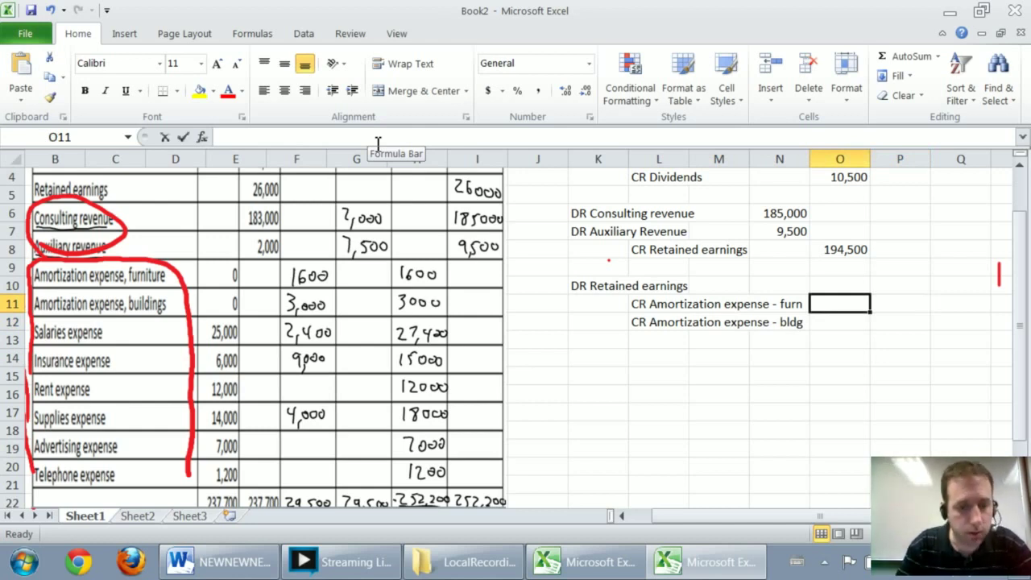
type("1600")
key("Return")
type("4")
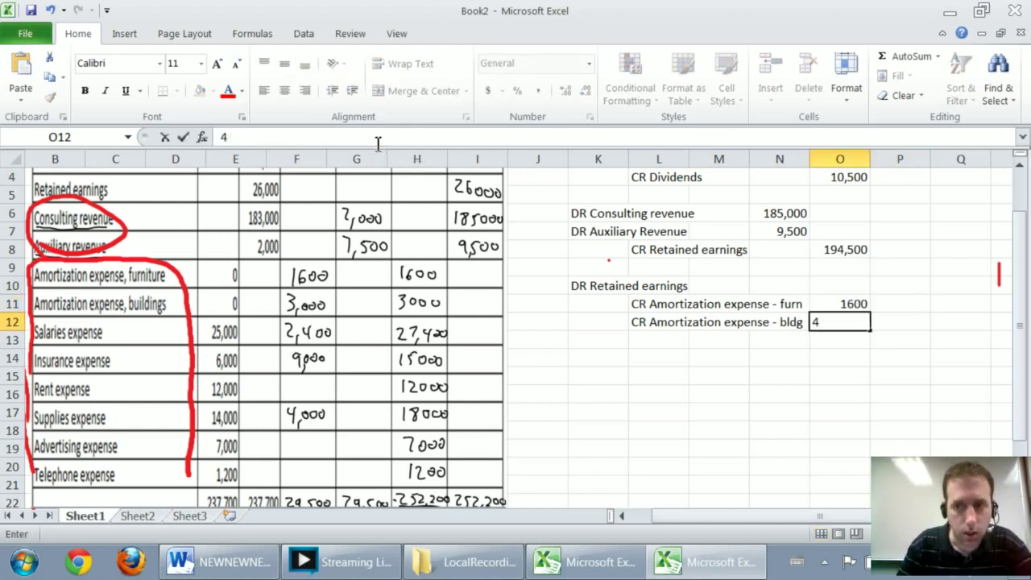
type("3000")
key("Return")
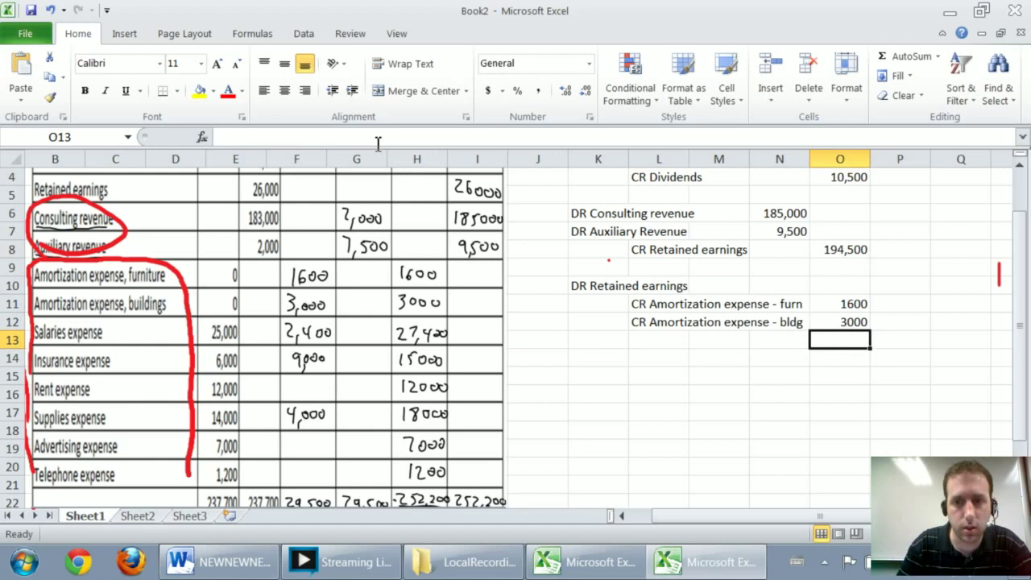
Add the credit line "CR Salaries exp" in cell L13 with the amount 27,400 in cell O13
key("Left")
key("Left")
key("Left")
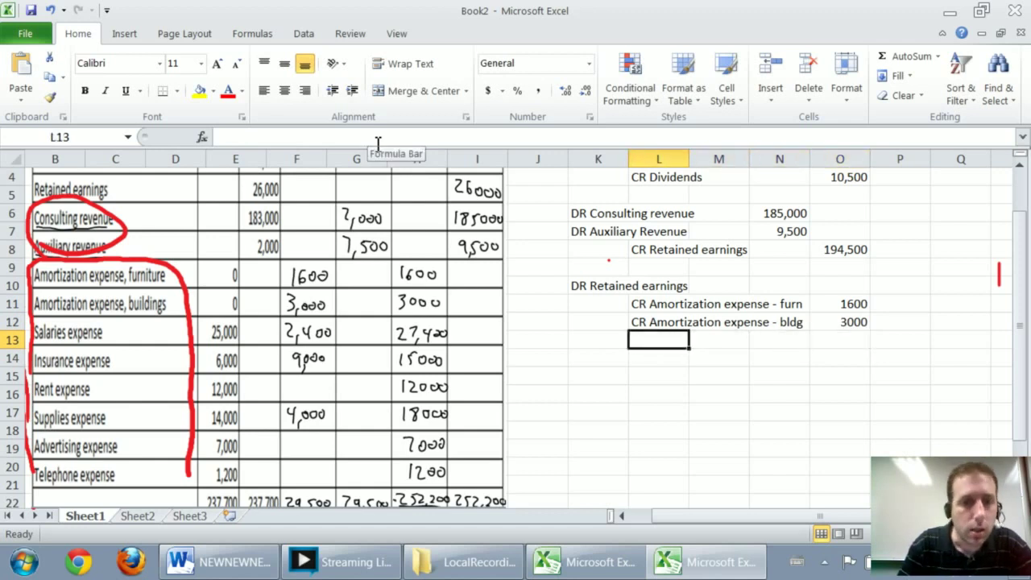
type("CR")
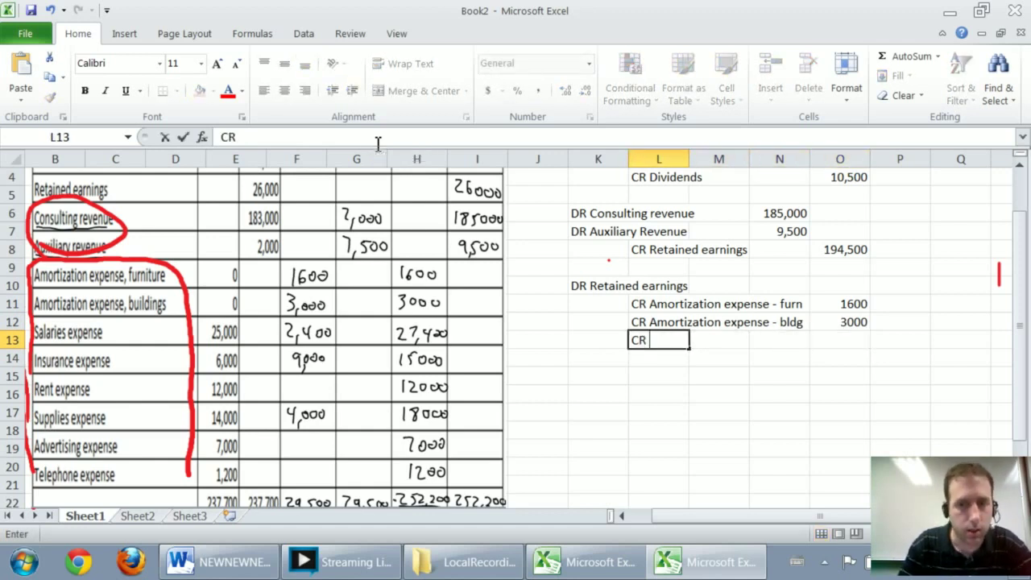
type(" Sala")
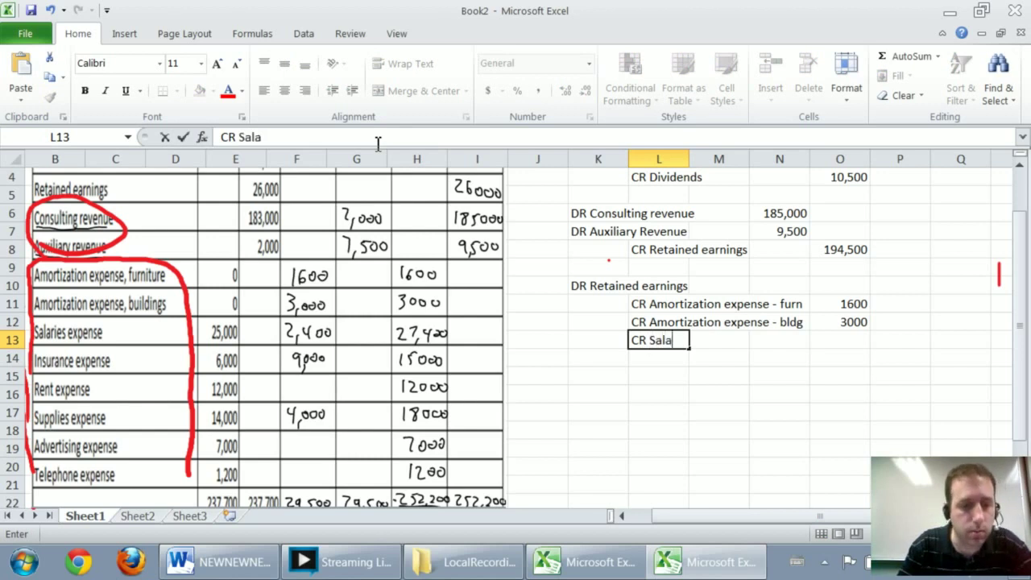
type("ries exp")
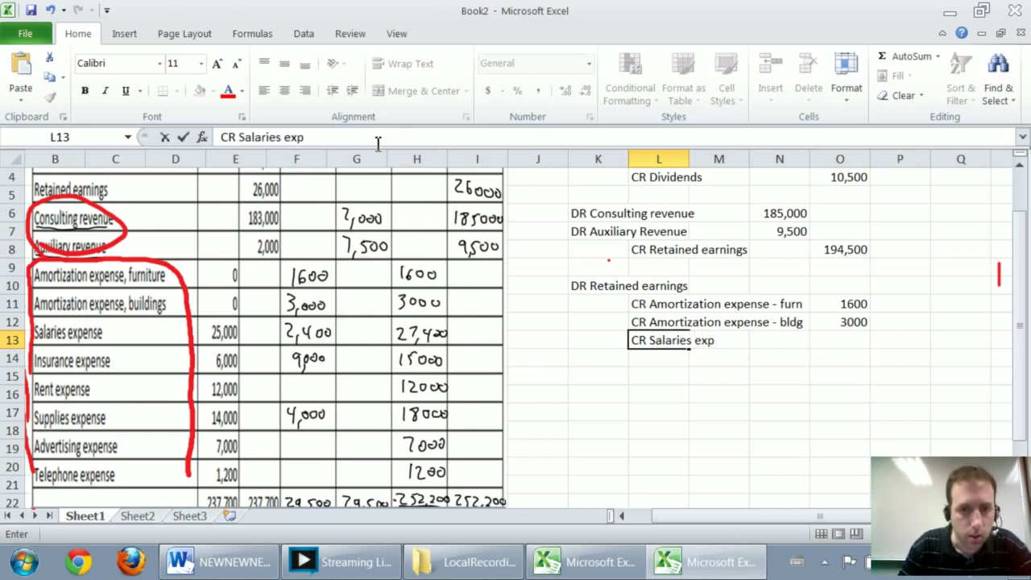
key("Tab")
key("Tab")
key("Tab")
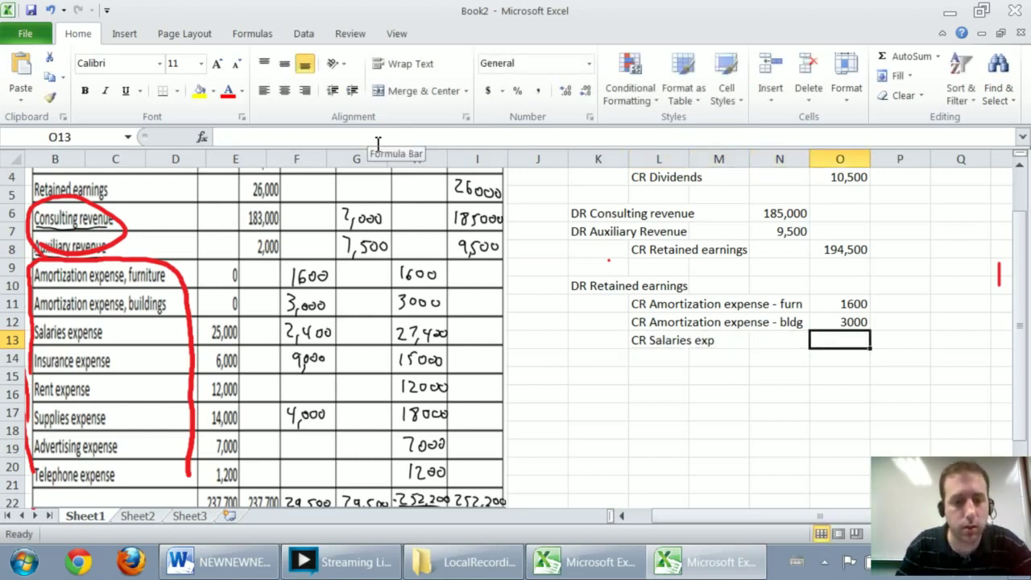
type("27,400")
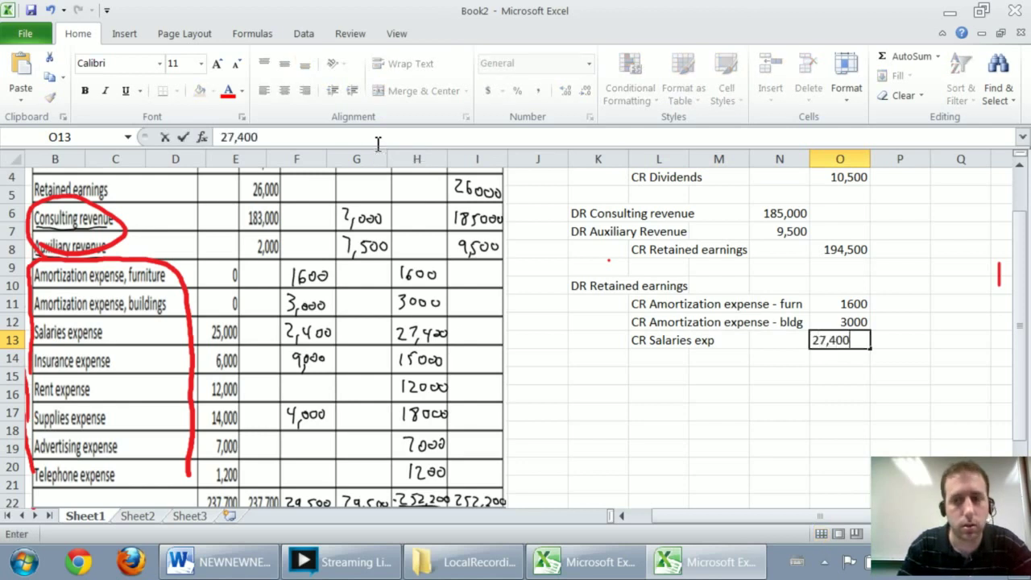
key("Return")
Add the credit line "CR Insurance exp" in cell L14 with the amount 15,000 in cell O14
key("Left")
key("Left")
key("Left")
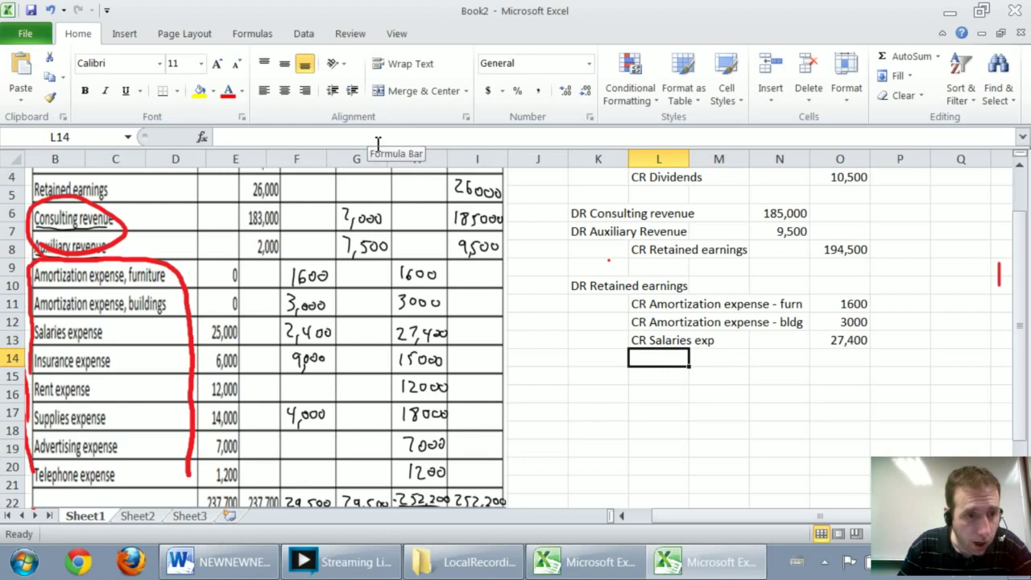
type("CR In")
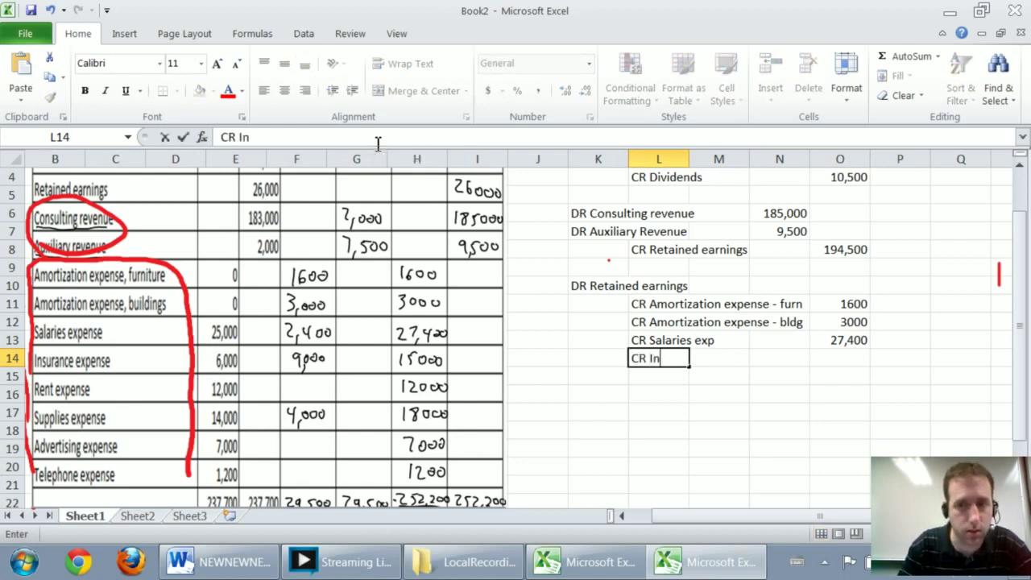
type("surance exp")
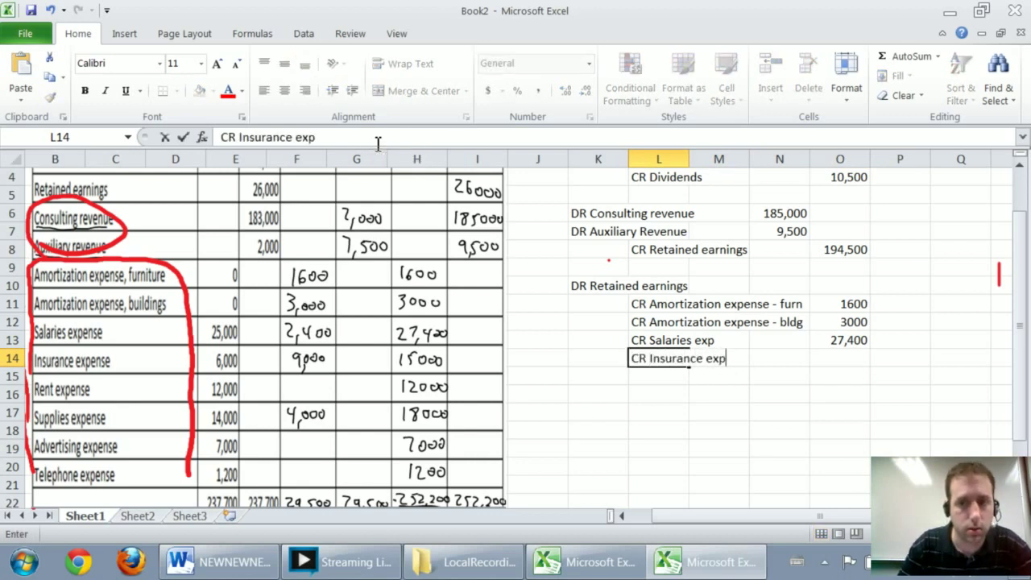
key("Right")
key("Right")
key("Right")
type("15,")
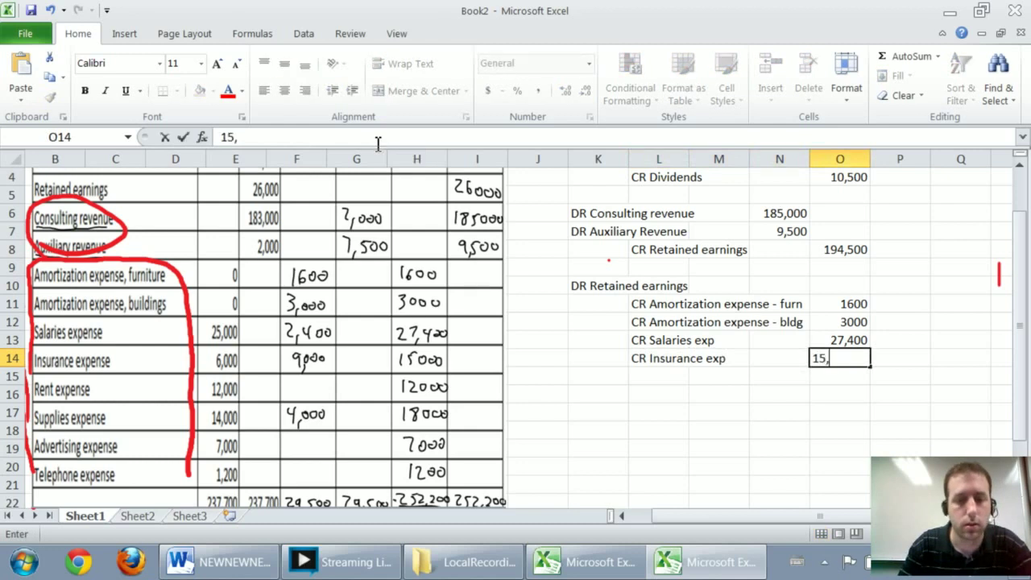
type("000")
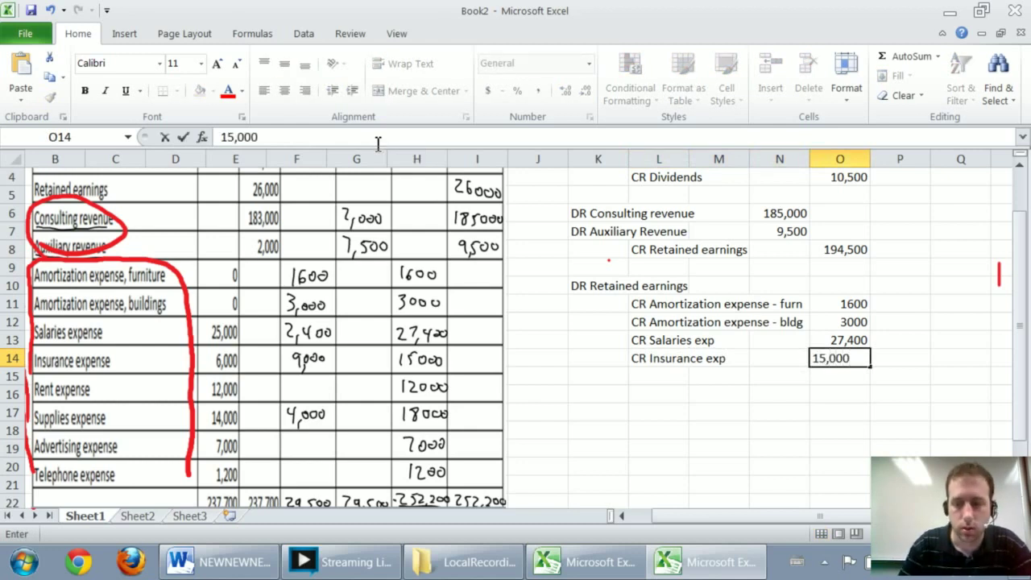
Re-enter the two amortization credits with thousands separators, 1,600 in cell O11 and 3,000 in cell O12
key("Up")
key("Up")
key("Up")
type("1,6")
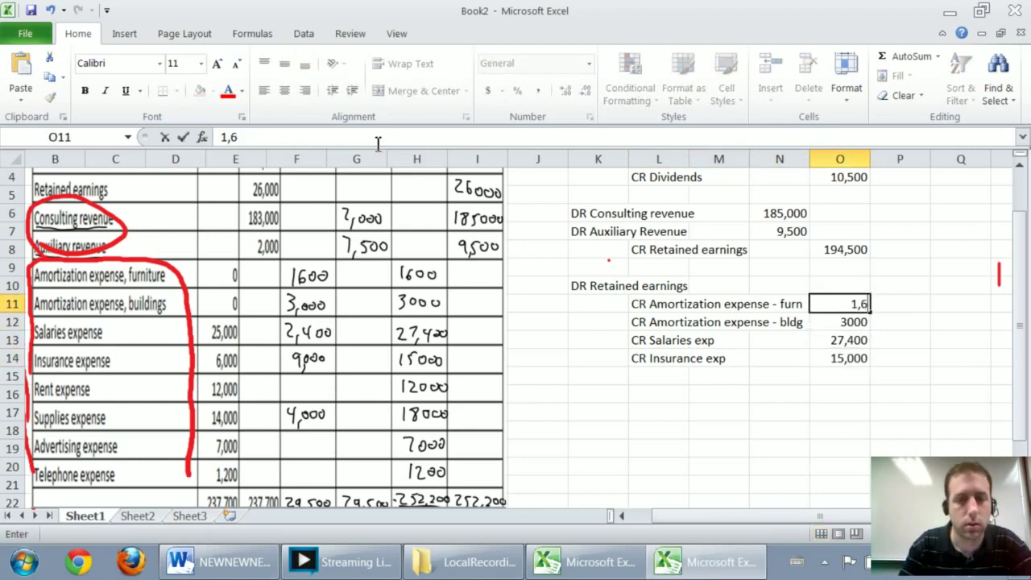
type("00")
key("Return")
type("3,000")
key("Return")
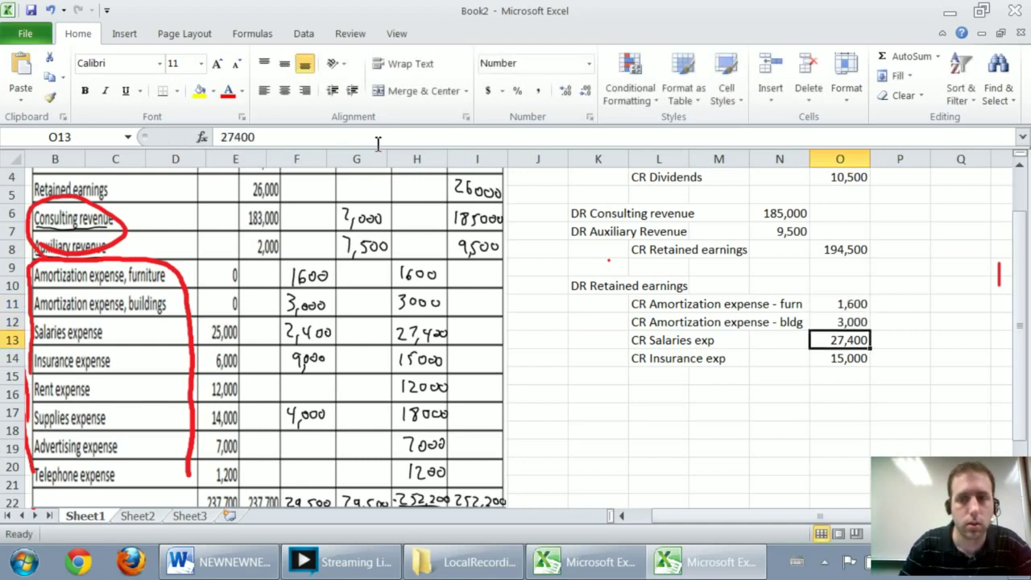
Add the credit line "CR Rent exp" in cell L15 with the amount 12,000 in cell O15
key("Down")
key("Down")
key("Left")
key("Left")
key("Left")
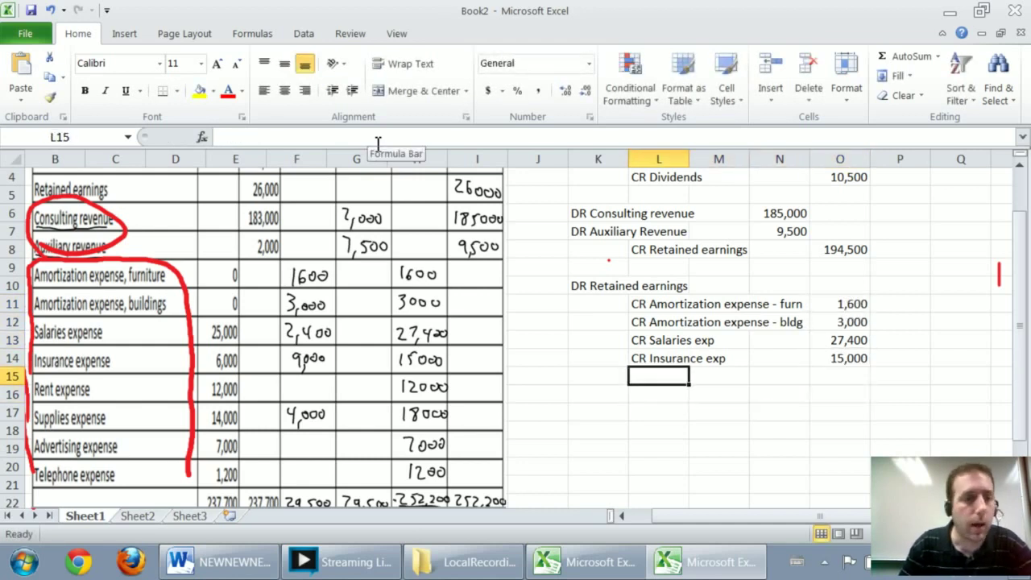
type("CR Rent exp")
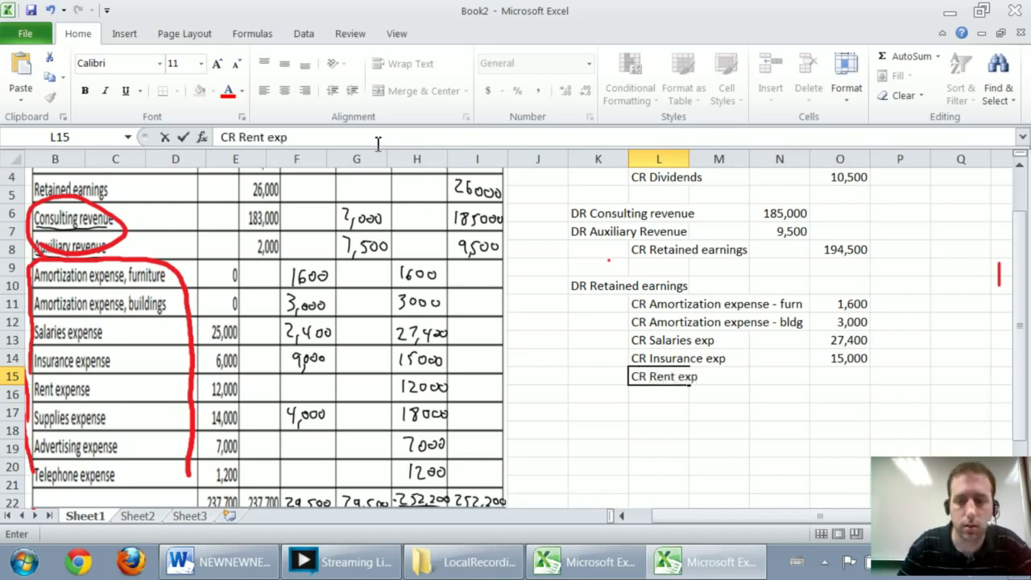
key("Right")
key("Right")
key("Right")
key("Right")
key("Left")
type("12,")
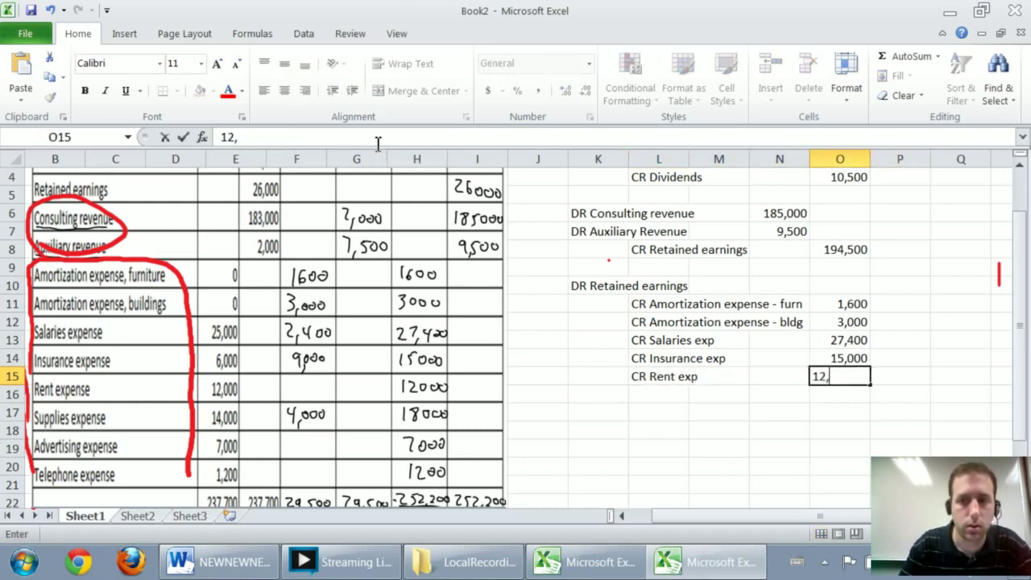
type("000")
key("Return")
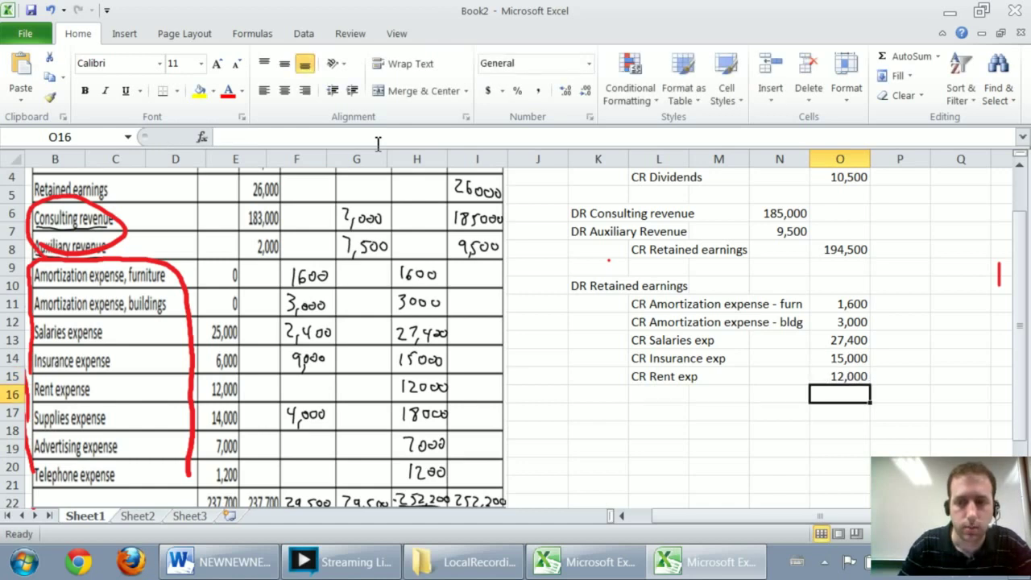
Add the credit line "CR Supplies exp" in cell L16 with the amount 18,000 in cell O16
key("Left")
key("Left")
key("Left")
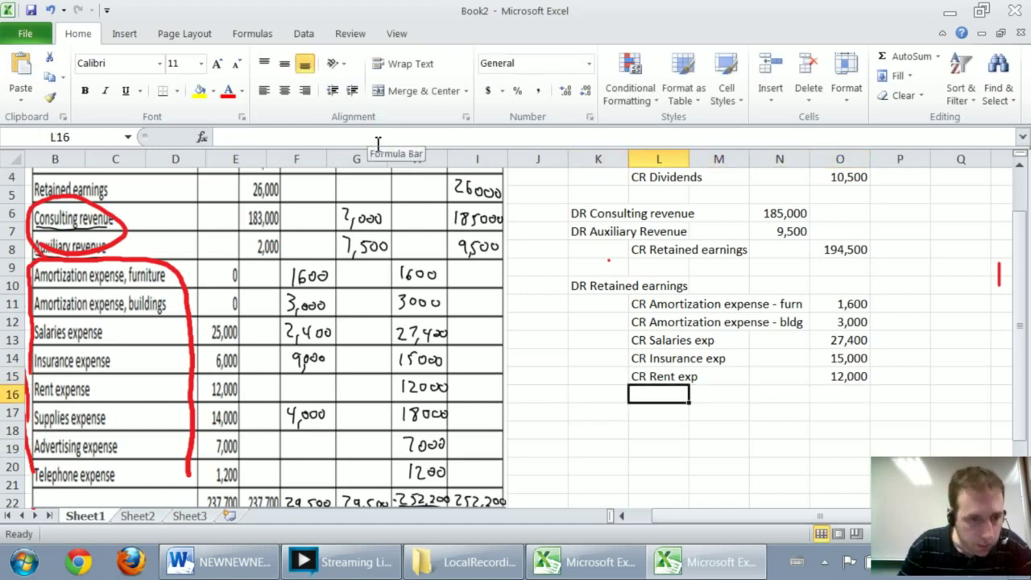
type("CR Supplie")
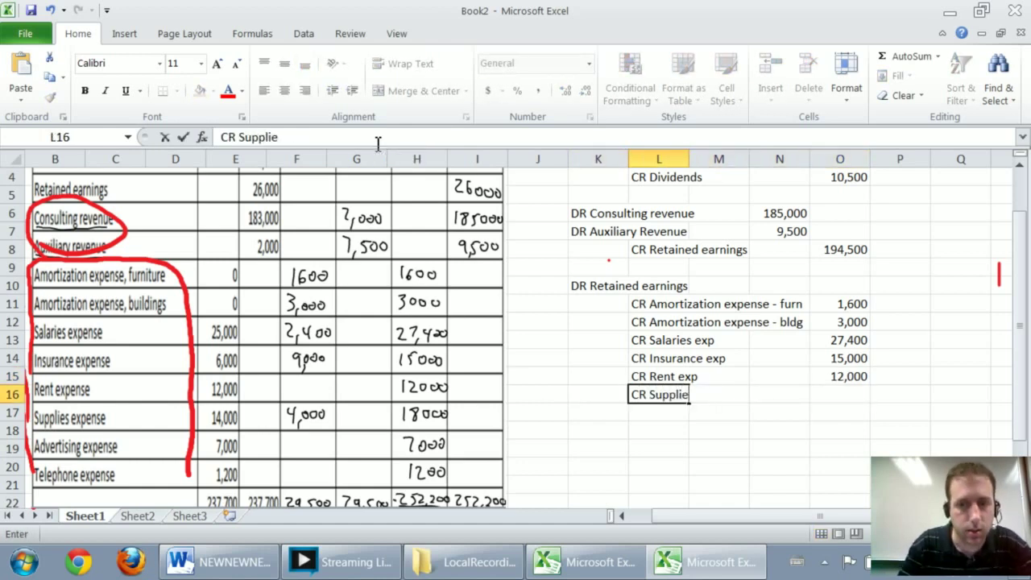
type("s exp")
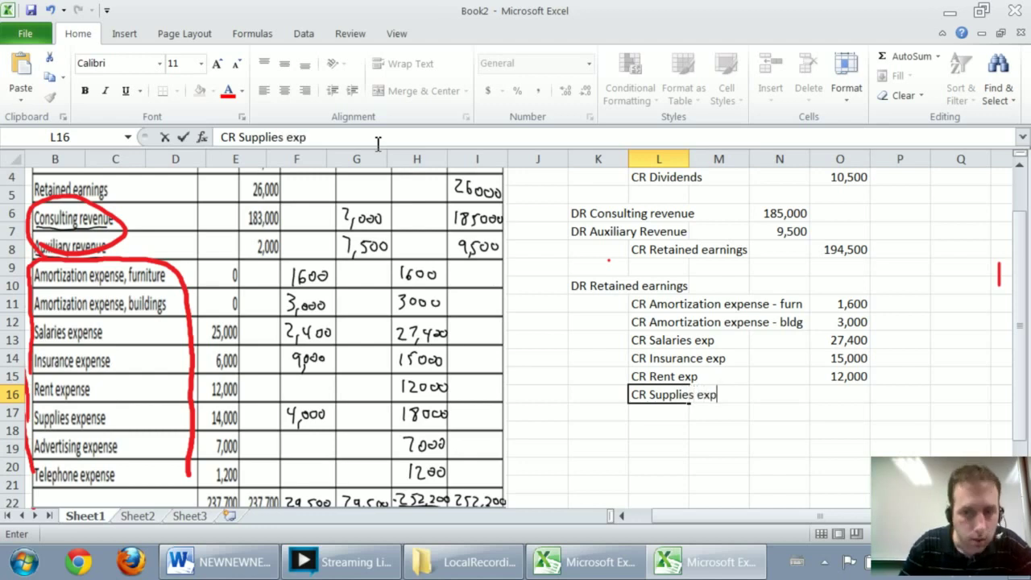
key("Tab")
key("Tab")
key("Tab")
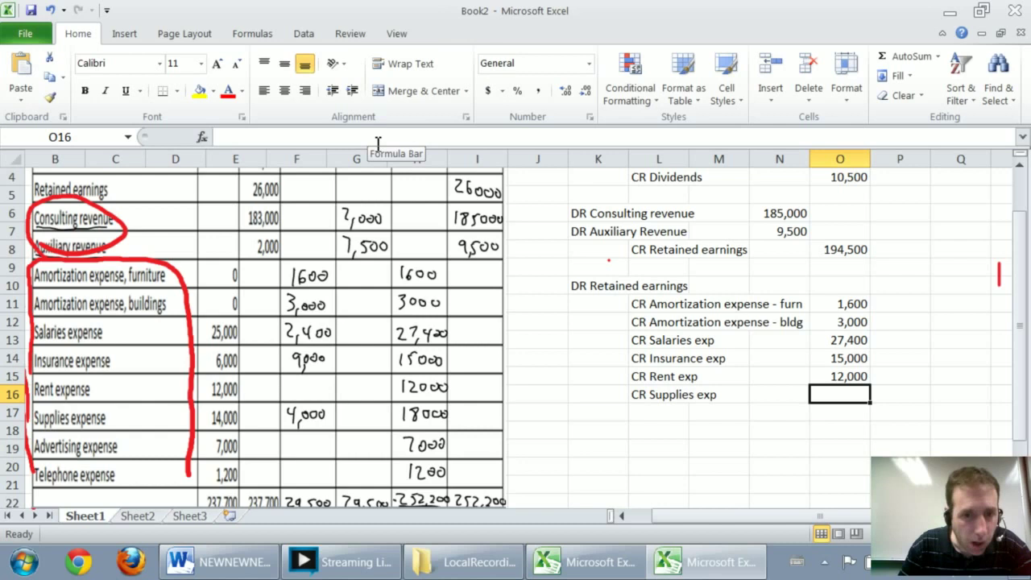
type("18,000")
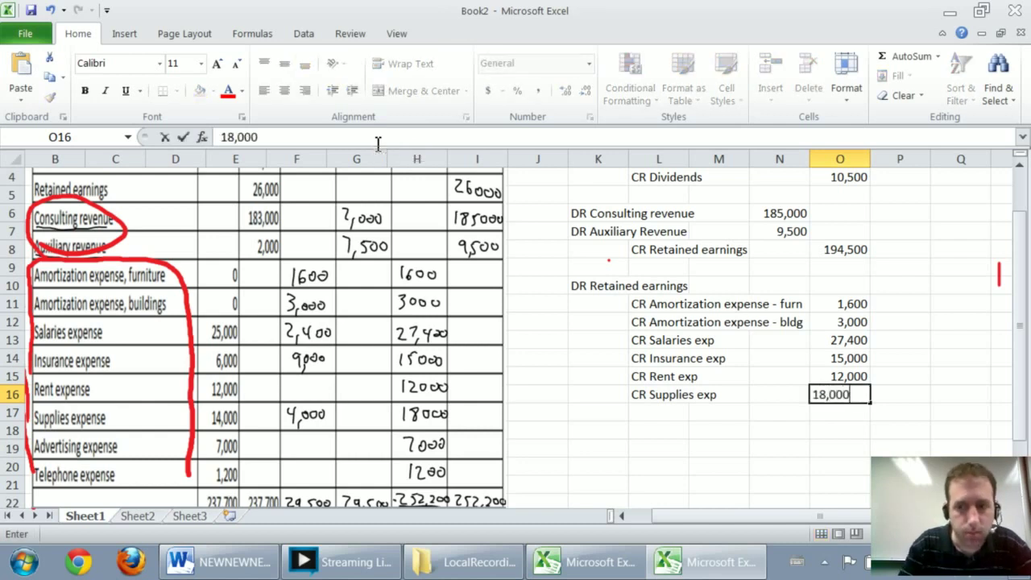
key("Return")
Add the credit line "CR Advertising exp" in cell L17 with the amount 7,000 in cell O17
key("Left")
key("Left")
key("Left")
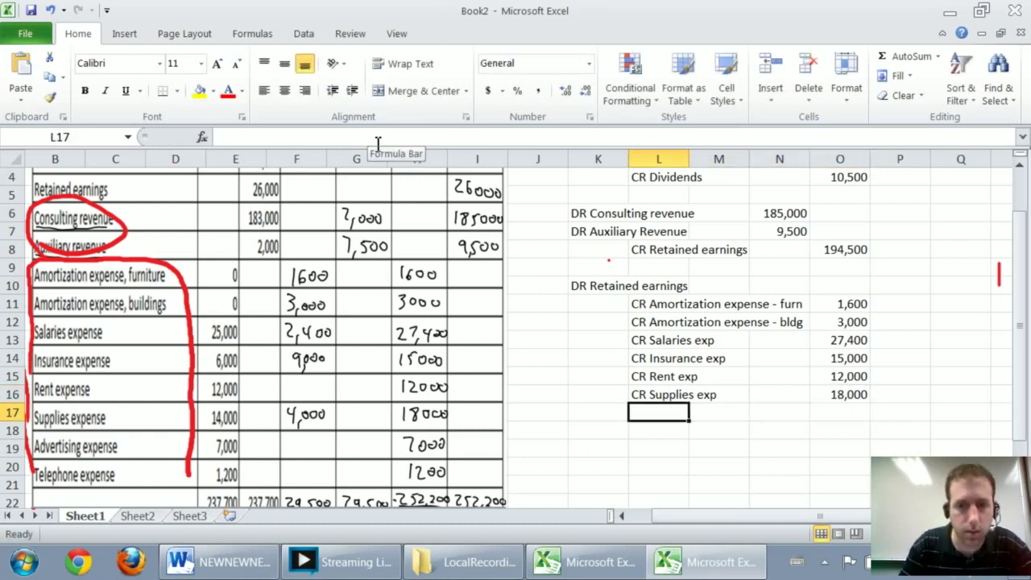
type("CR ")
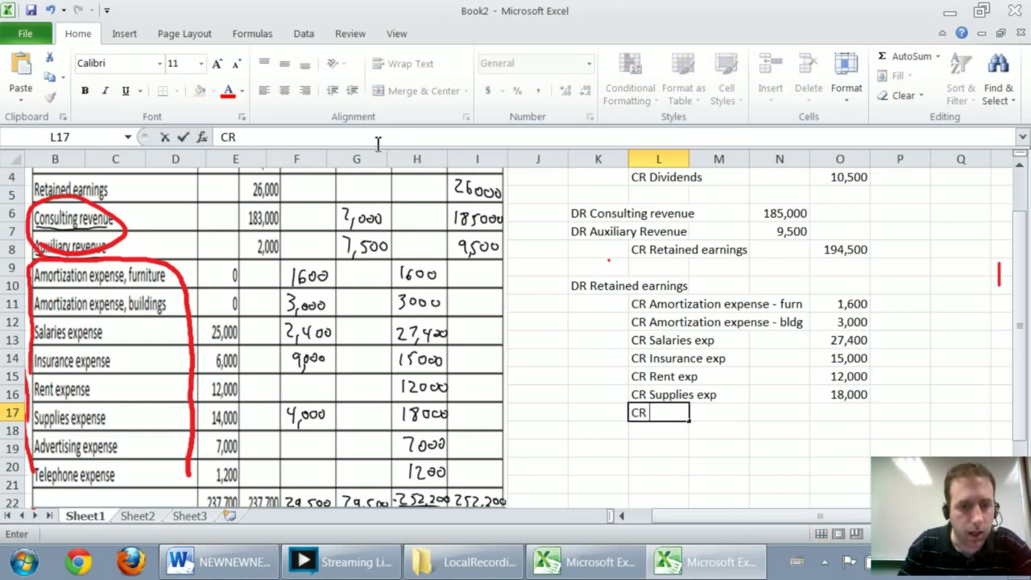
type("adv")
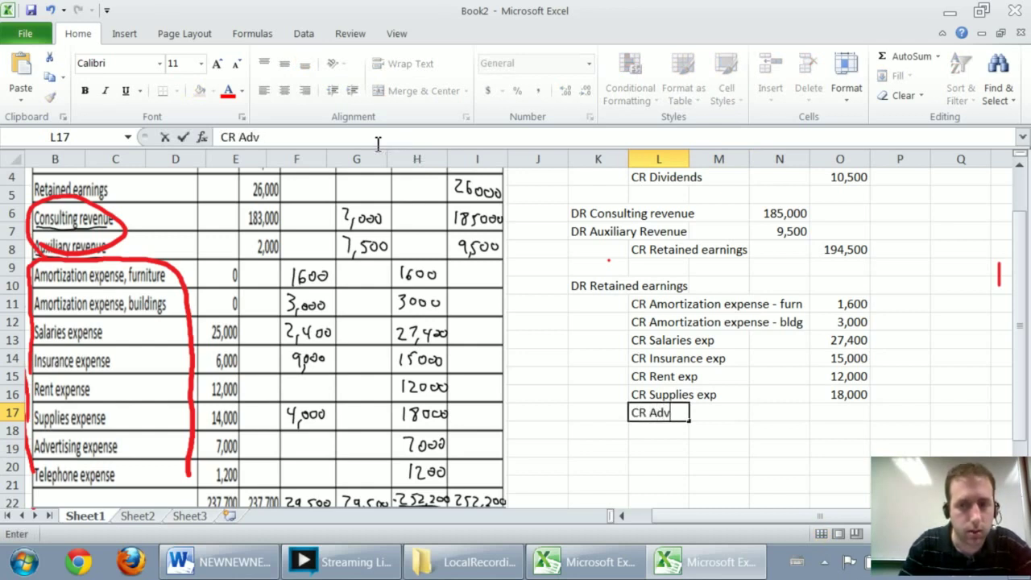
type("ertising exp")
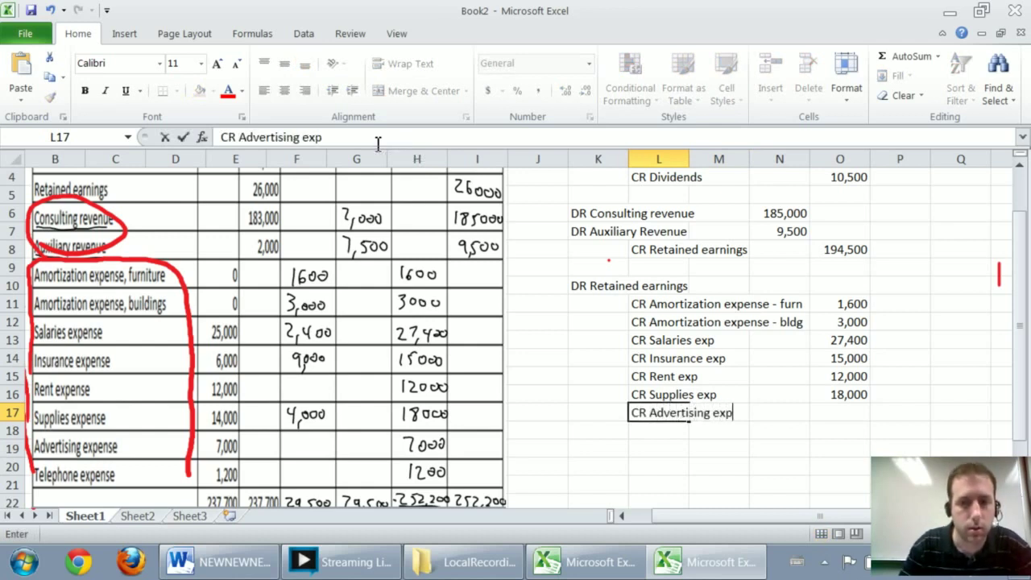
key("Tab")
key("Tab")
key("Tab")
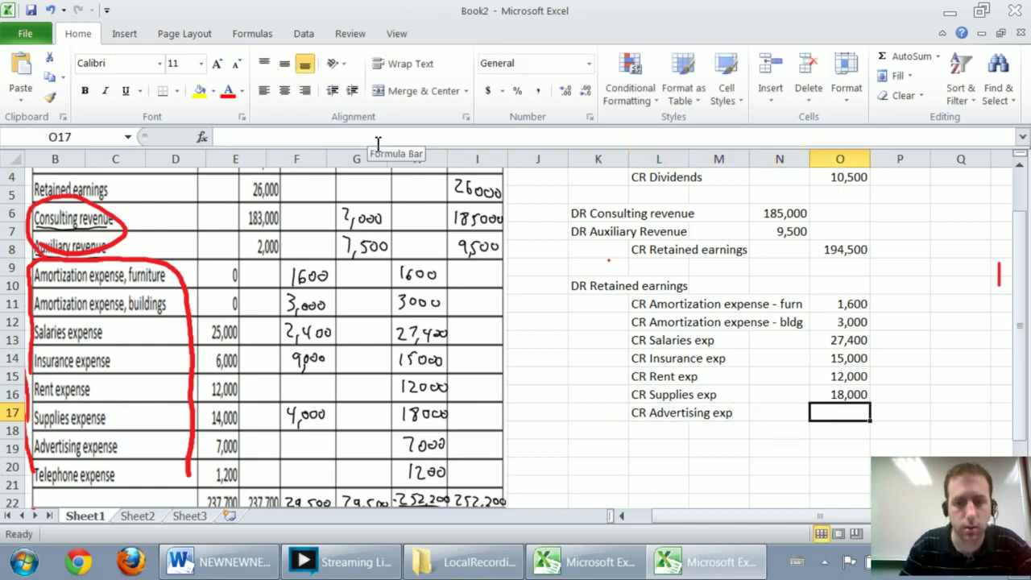
type("7,000")
key("Return")
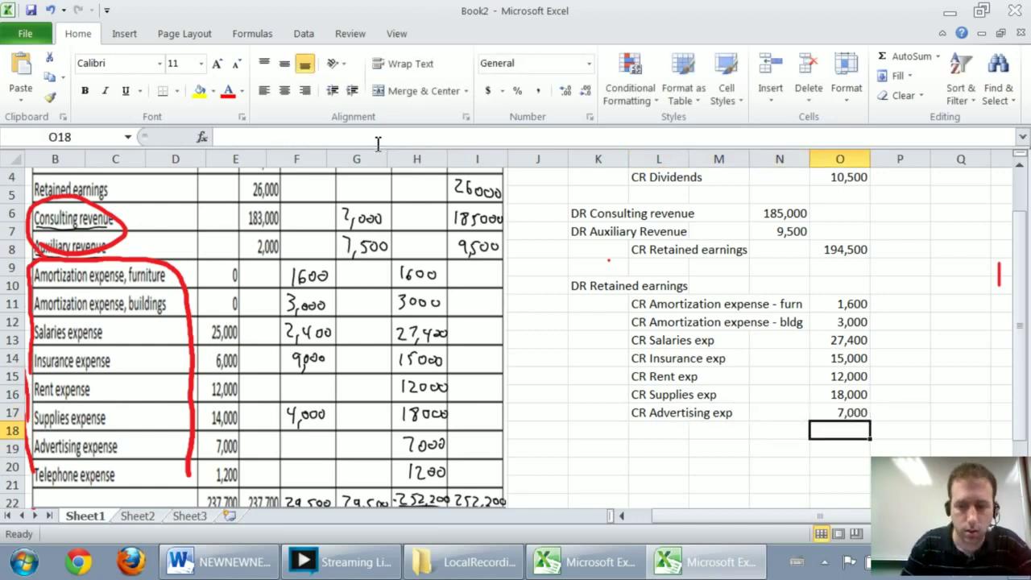
Add the credit line "CR Telephone exp" in cell L18 with the amount 1,200 in cell O18
key("Left")
key("Left")
key("Left")
key("Left")
key("Right")
type("CR")
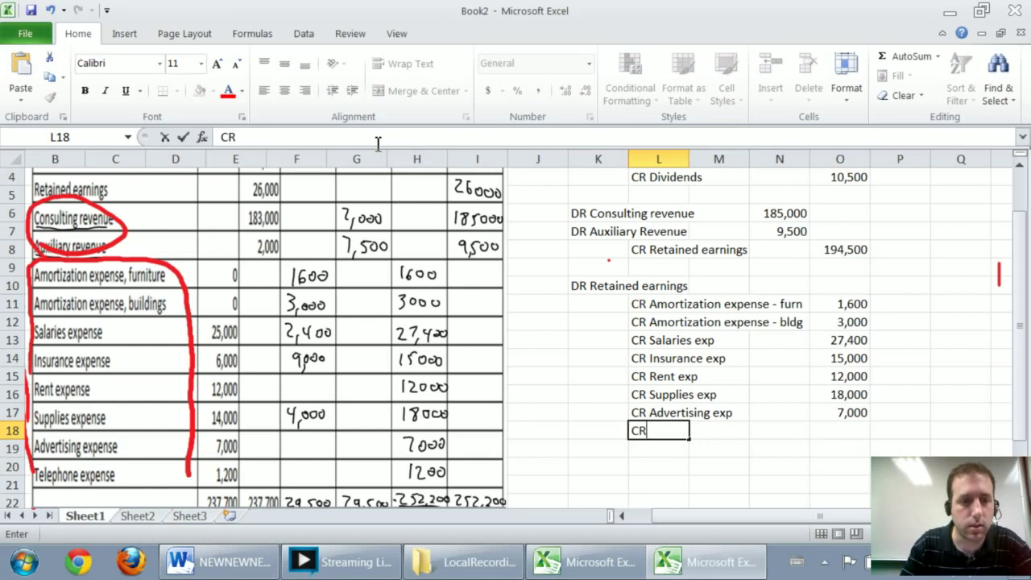
type(" Telephone exp")
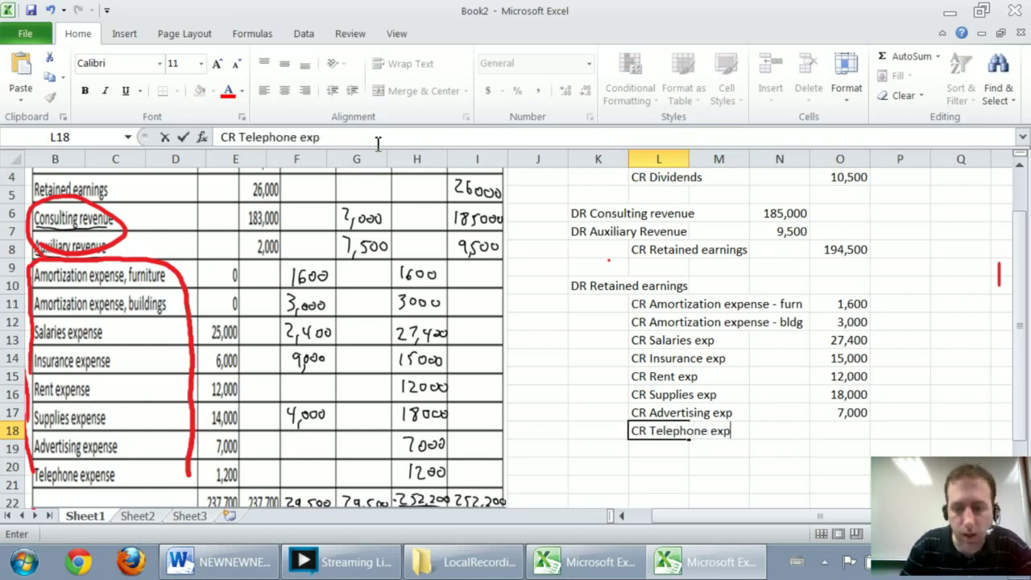
key("Right")
key("Right")
key("Right")
type("1,")
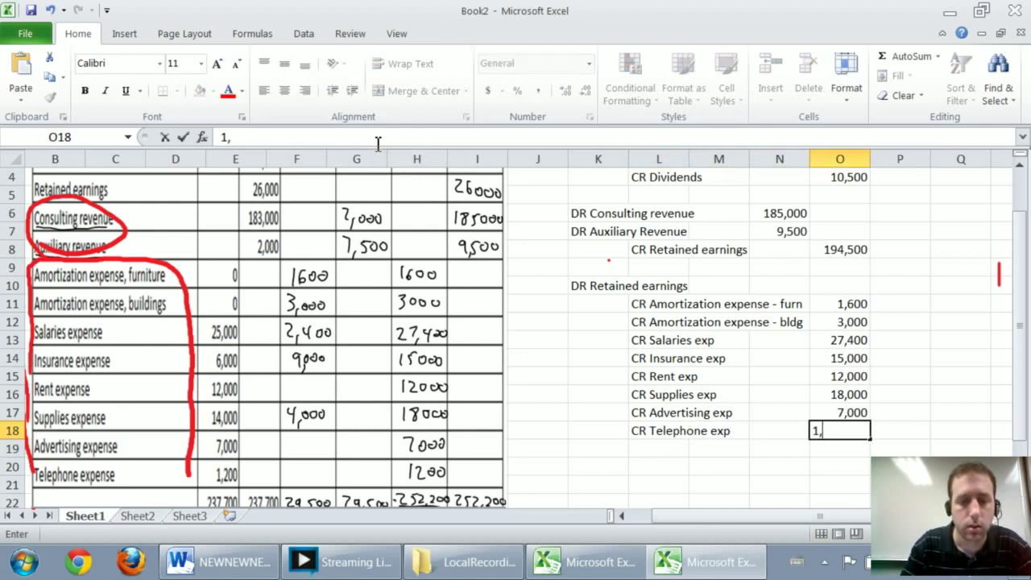
type("200")
key("Return")
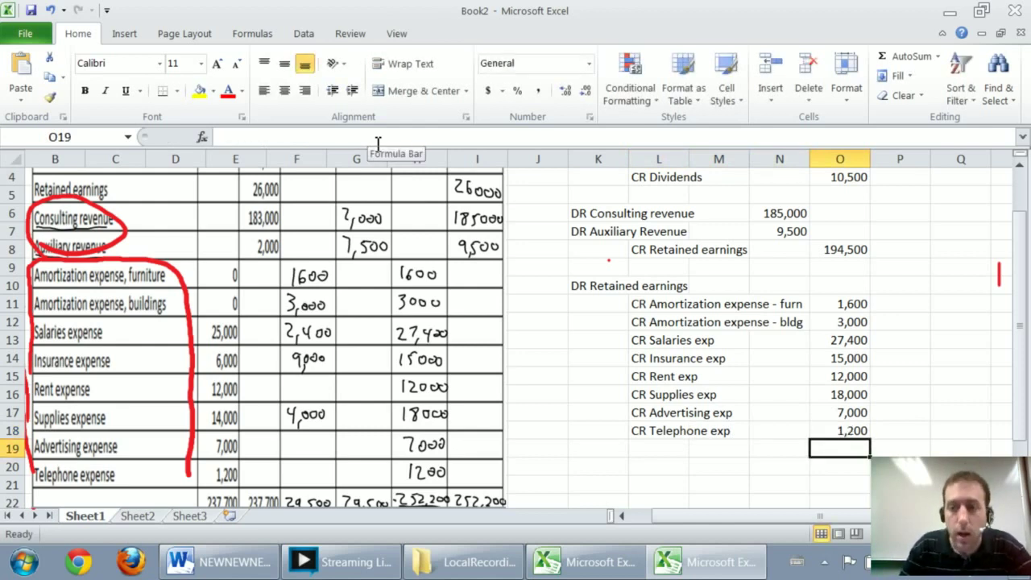
Enter a SUM formula in cell N10 totalling the expense credits in O11:O18 as the retained earnings debit
key("Up")
key("Up")
key("Up")
key("Left")
key("Up")
key("Up")
key("Up")
key("Up")
key("Up")
key("Up")
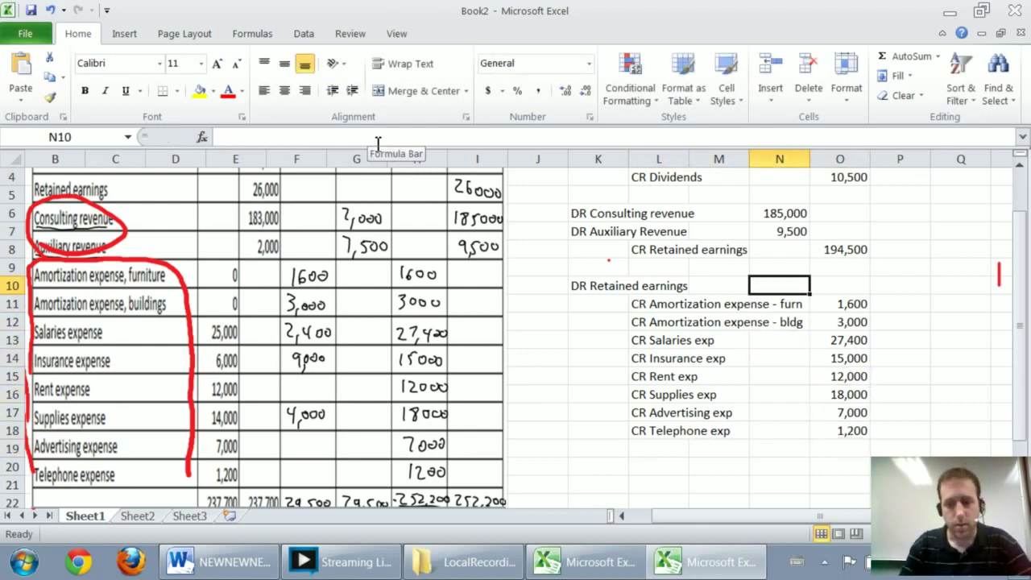
type("=sum(")
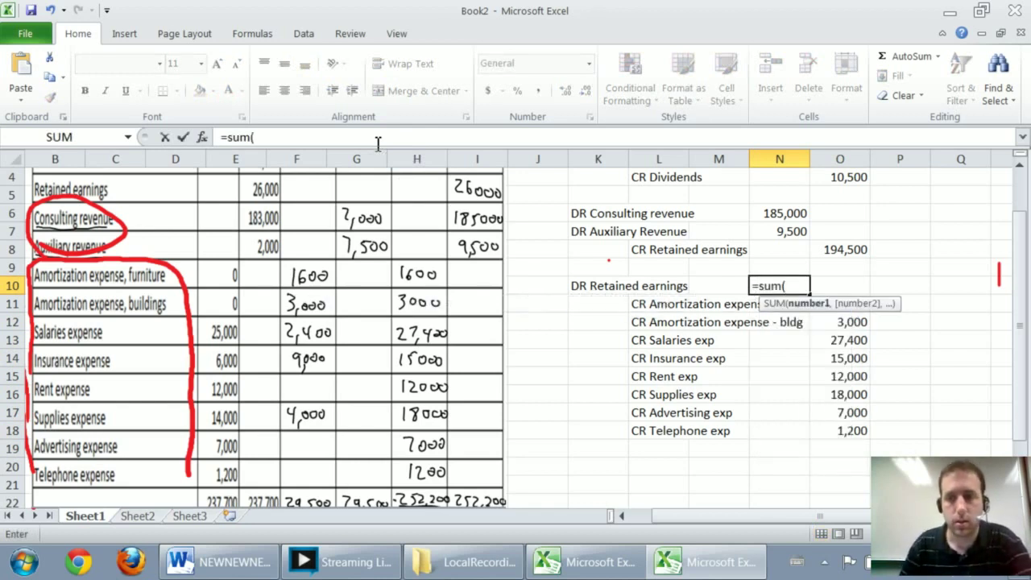
left_click_drag(853, 431, 855, 306)
key("Return")
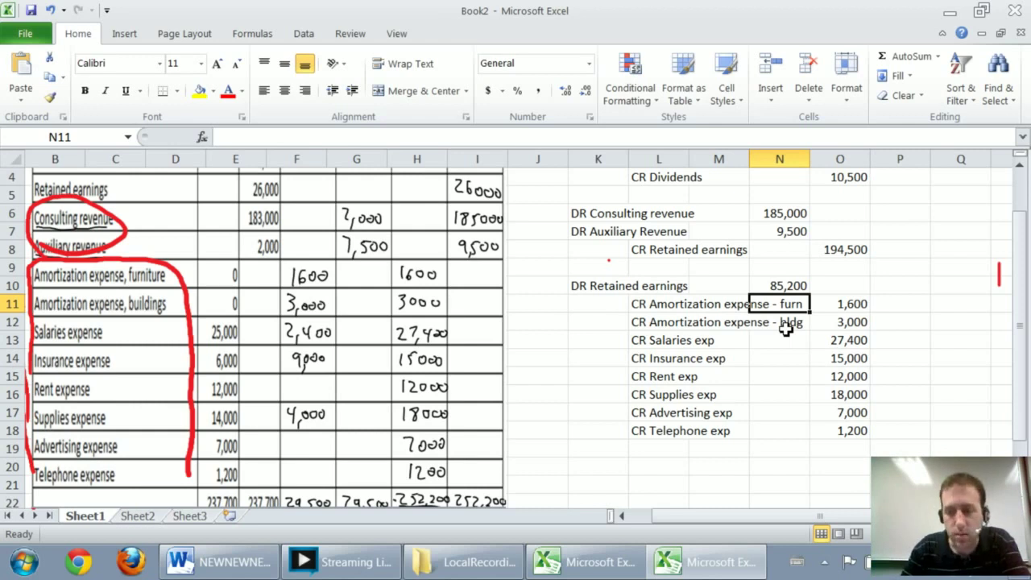
Date the closing entries by entering "Dec 31" in cell K2 above the first entry
key("Up")
key("Up")
key("Up")
key("Up")
key("Up")
key("Up")
key("Up")
key("Up")
key("Up")
key("Down")
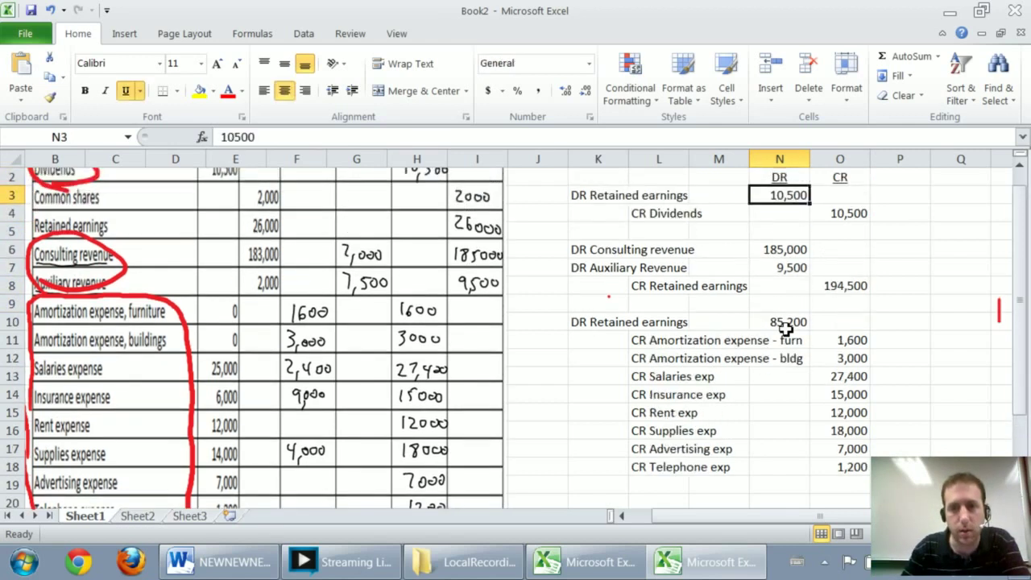
key("Down")
key("Left")
key("Left")
key("Left")
key("Up")
key("Up")
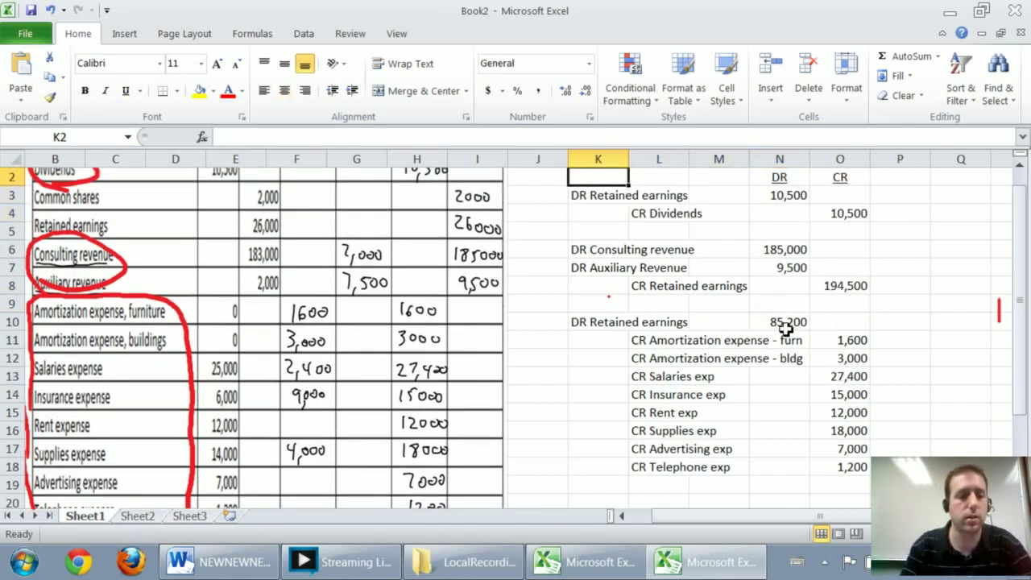
type("Dec 31, 2")
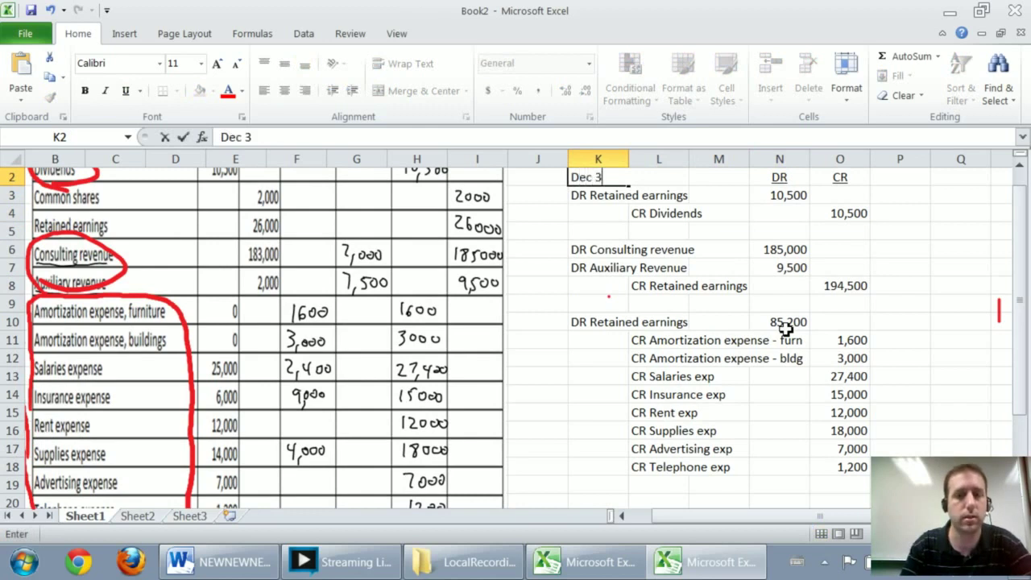
key("BackSpace")
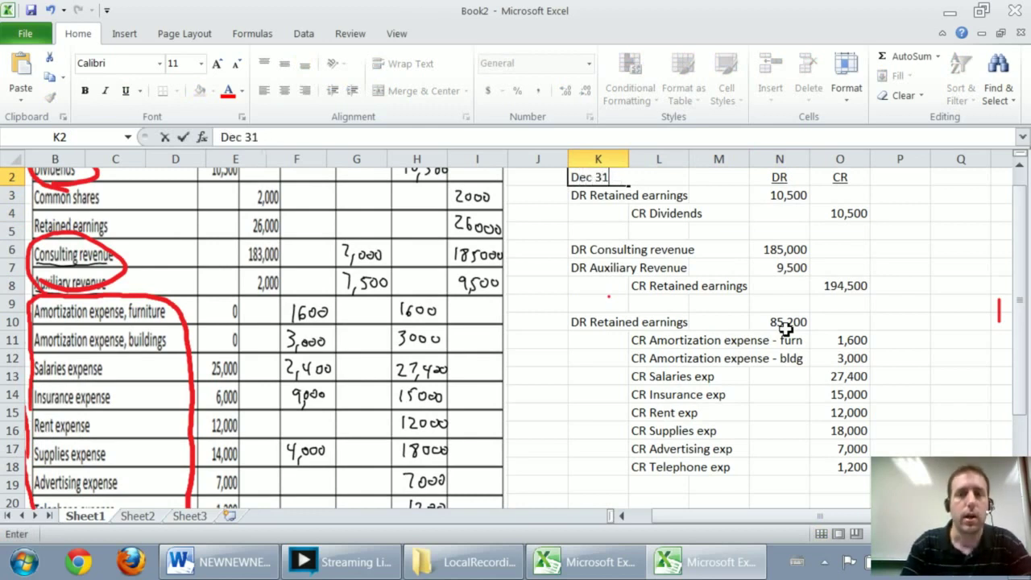
key("Return")
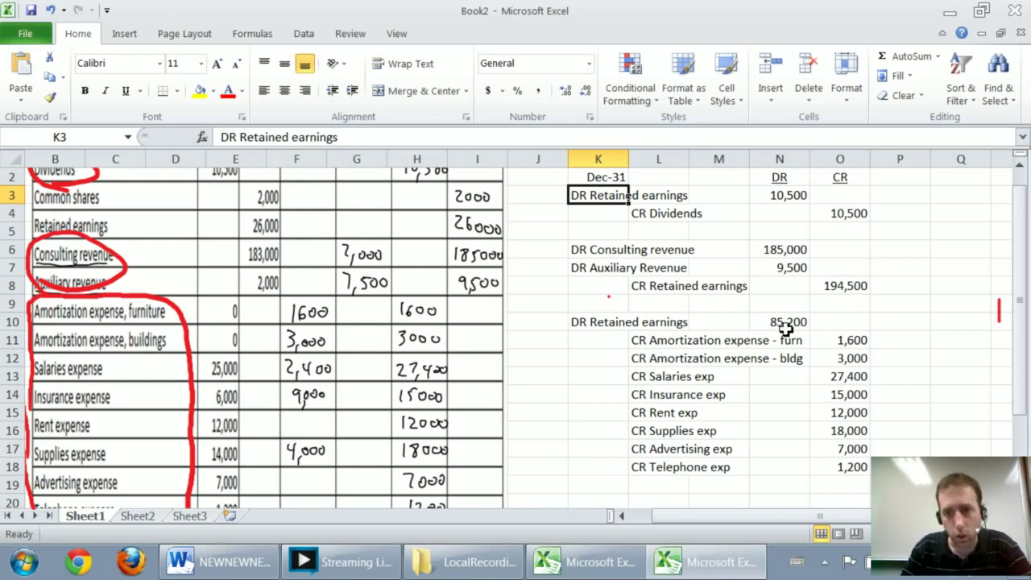
Draw thick blue ink check marks beside the circled dividends, the circled revenues and the bracketed expenses in the trial balance
key("Down")
key("Right")
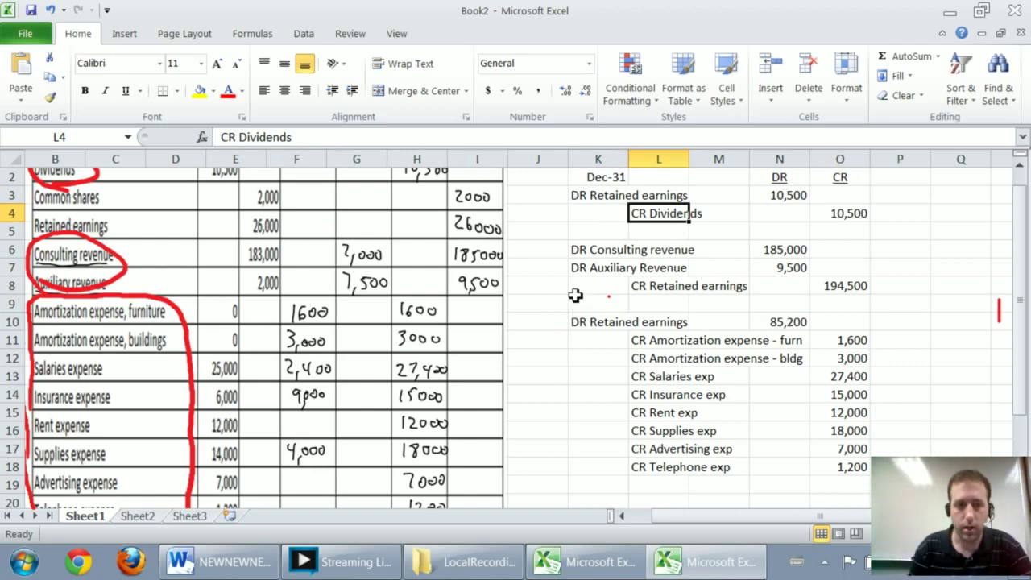
scroll(449, 140, "up", 1)
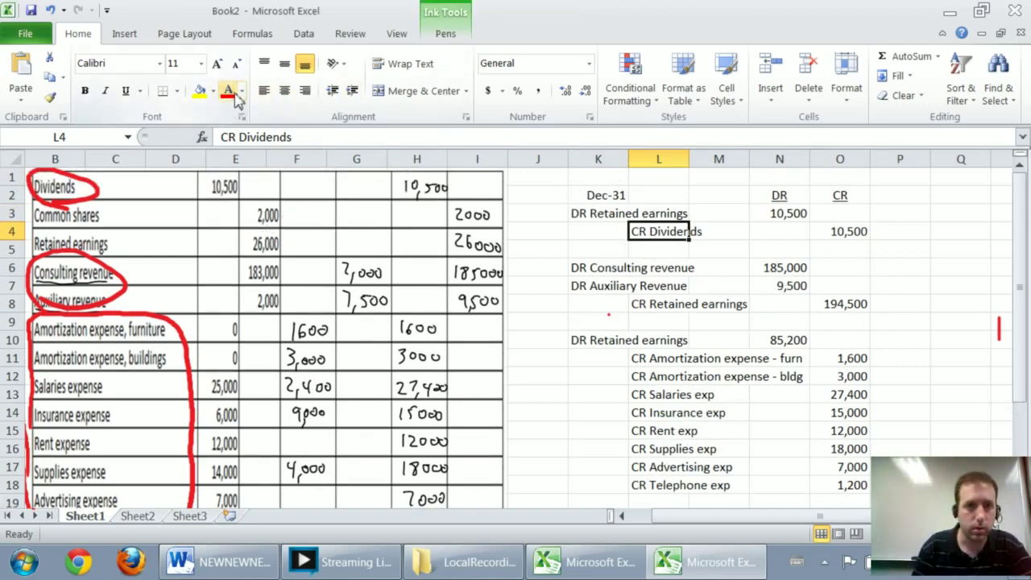
left_click(446, 33)
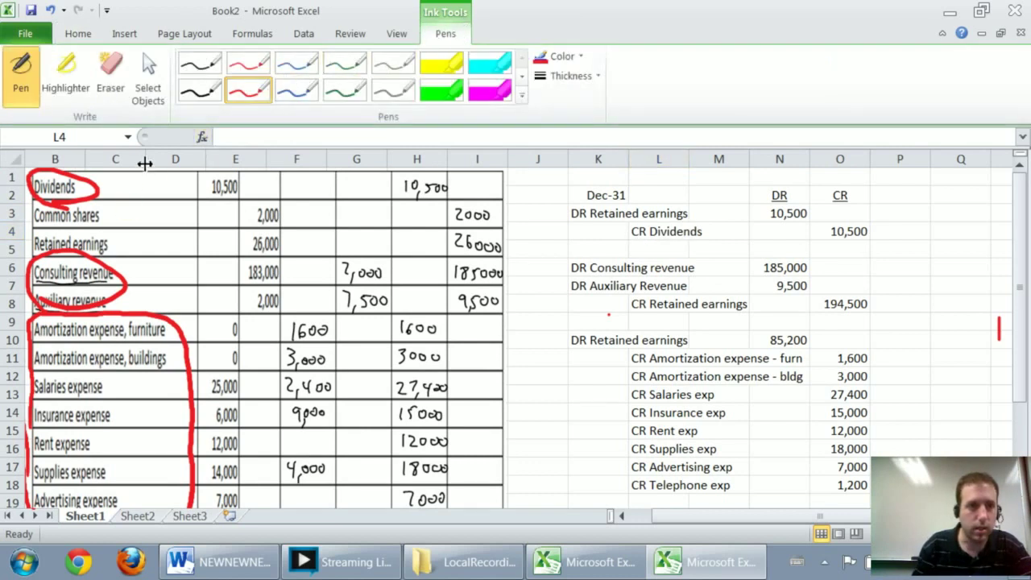
left_click(298, 92)
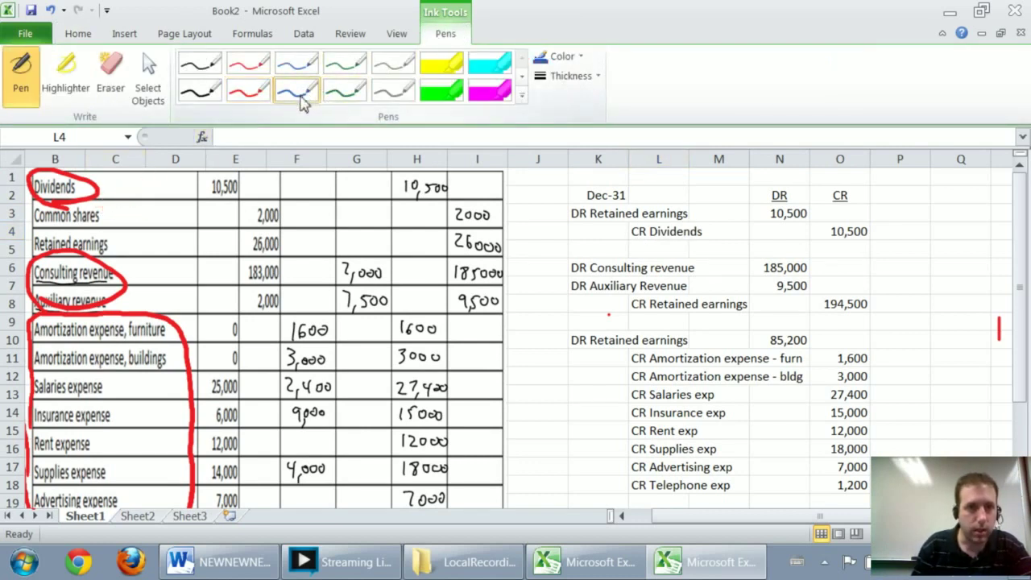
left_click_drag(127, 183, 171, 170)
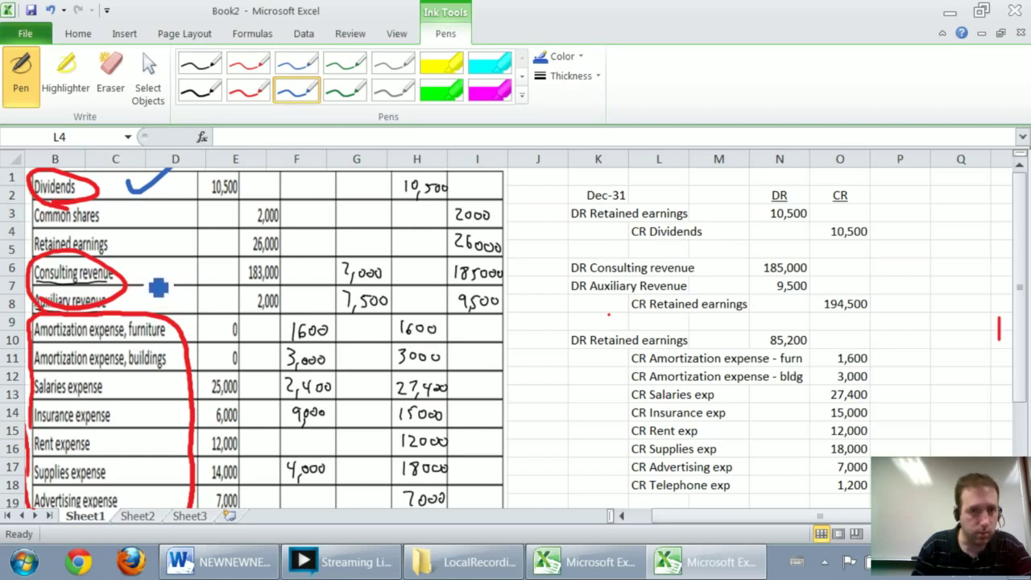
mouse_move(150, 274)
left_mouse_down()
mouse_move(179, 279)
mouse_move(227, 220)
left_mouse_up()
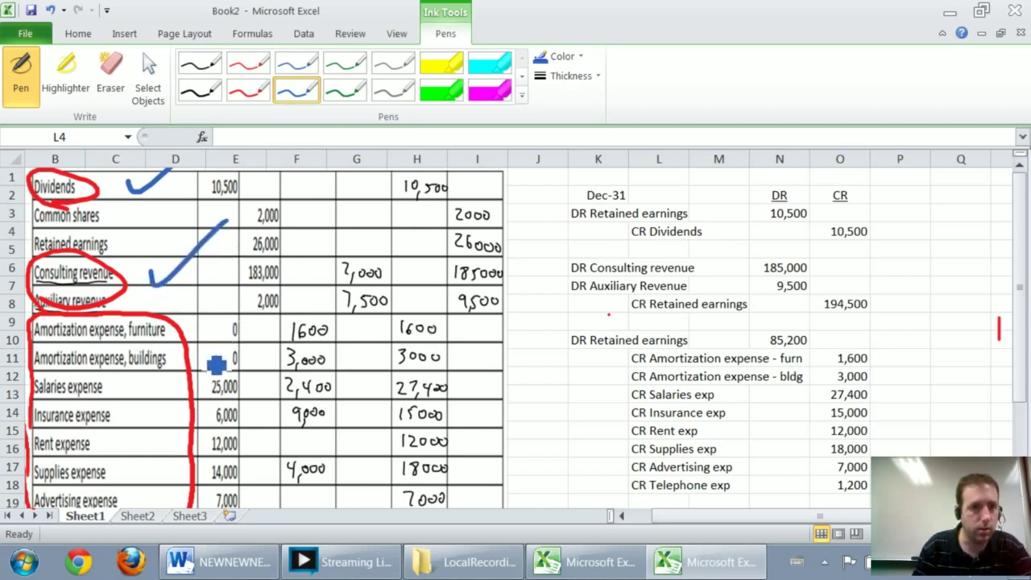
left_click_drag(203, 346, 267, 316)
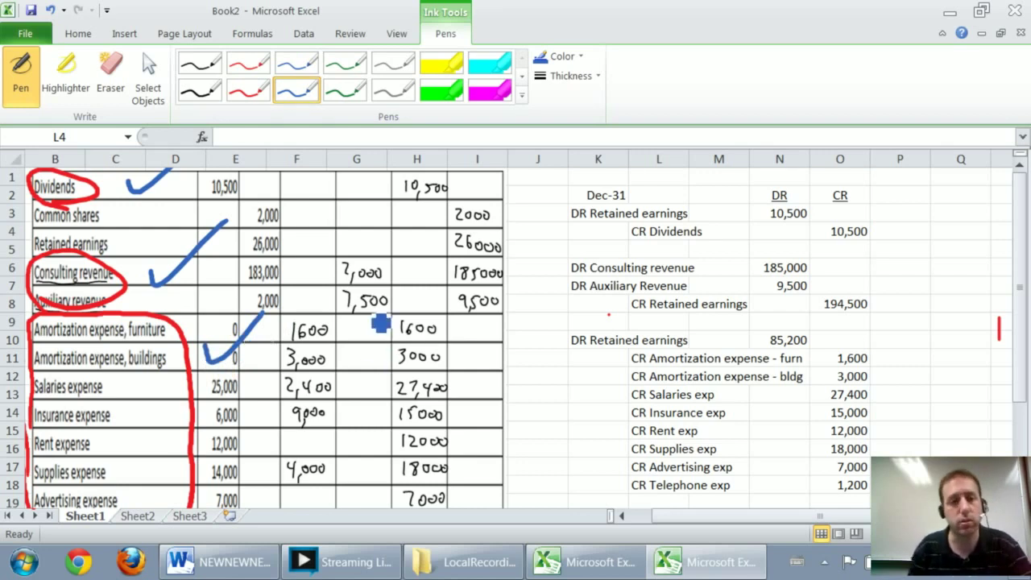